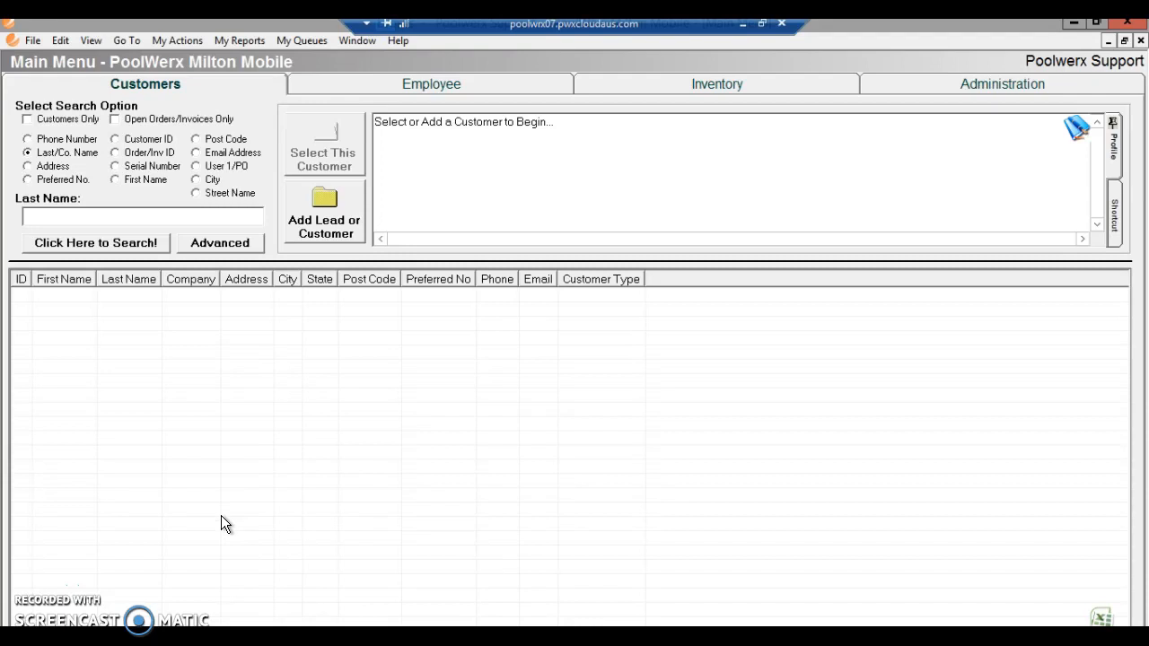
Search the inventory for items beginning with "acid"
{"action": "left_click", "coordinate": [647, 88]}
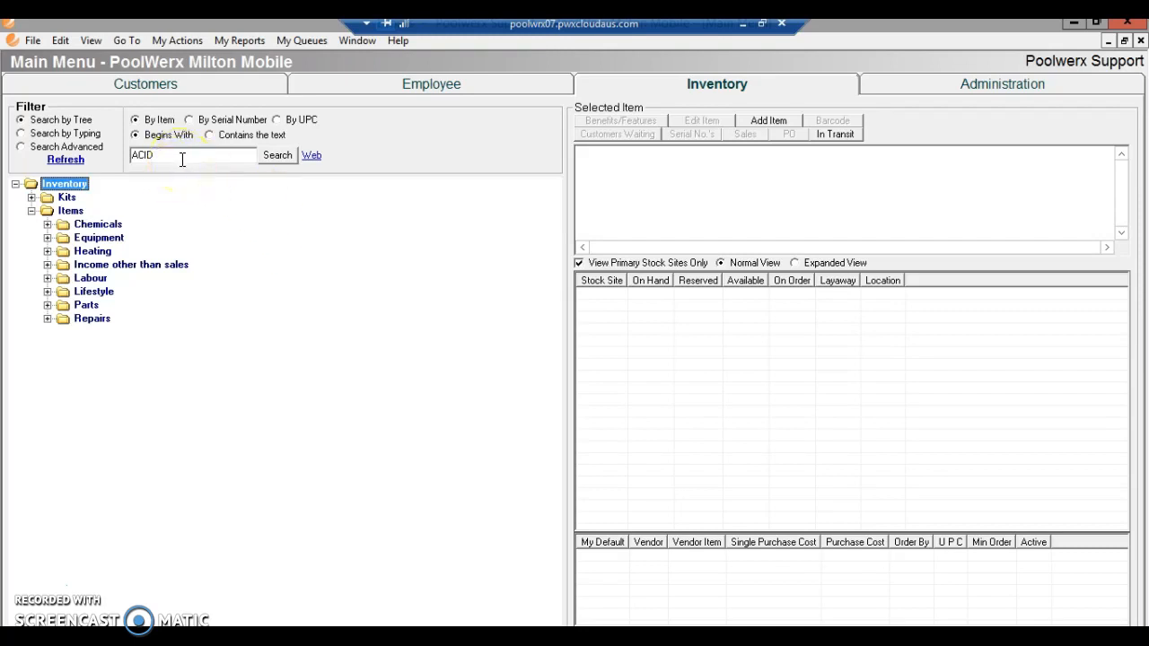
{"action": "left_click_drag", "start_coordinate": [133, 155], "coordinate": [218, 164]}
{"action": "type", "text": "acid"}
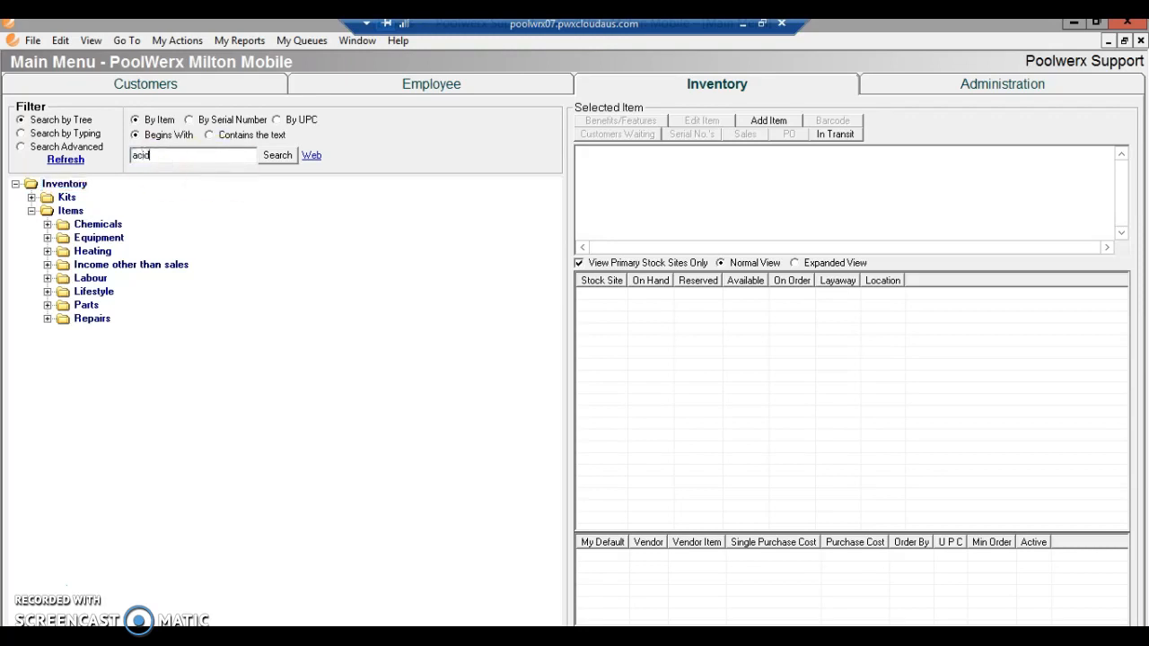
{"action": "left_click", "coordinate": [277, 158]}
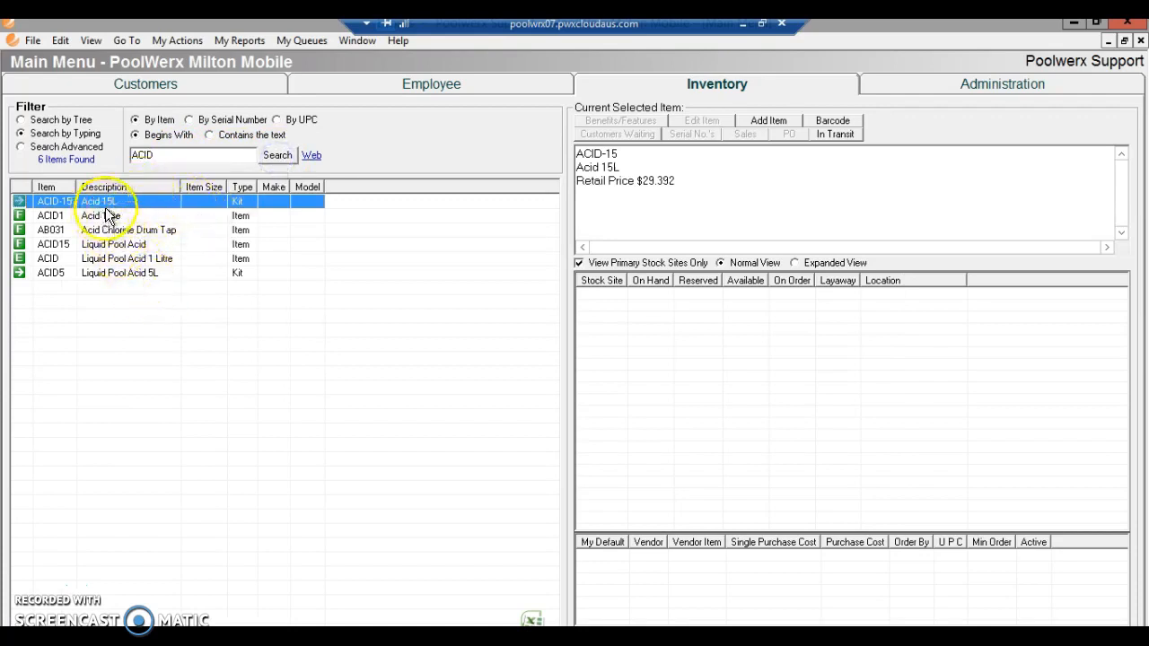
Examine the two kit entries, Liquid Pool Acid 5L and Acid 15L, in the search results
{"action": "left_click", "coordinate": [221, 270]}
{"action": "left_click", "coordinate": [235, 203]}
{"action": "left_click", "coordinate": [223, 272]}
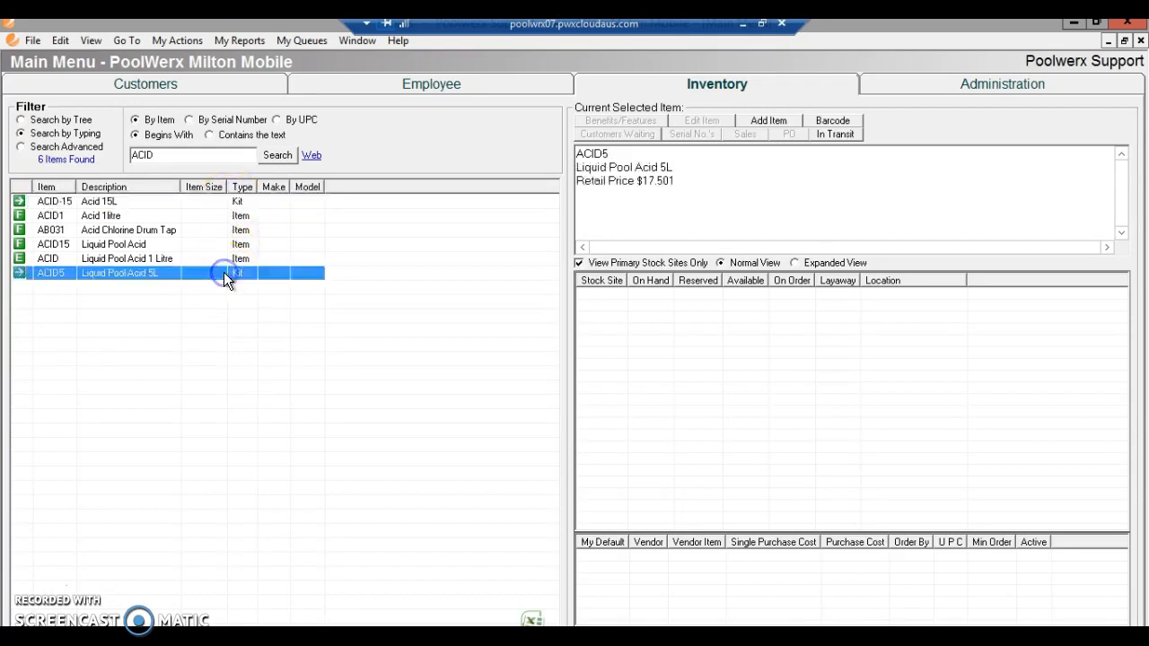
{"action": "left_click", "coordinate": [233, 203]}
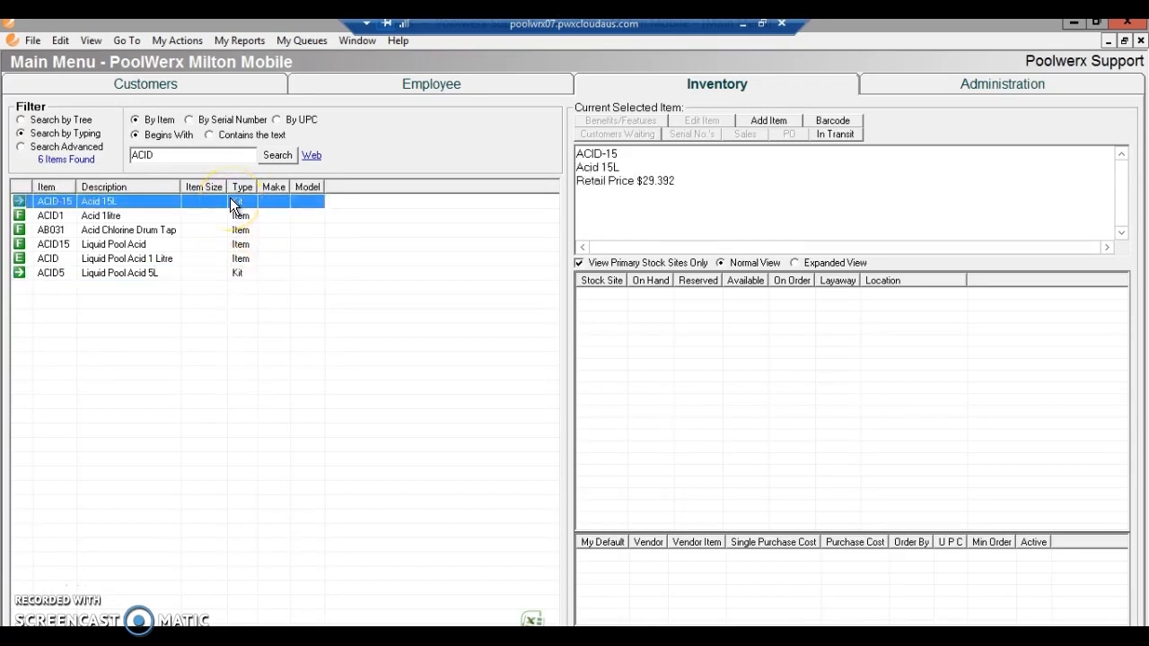
Review the details of the stock items ACID1, ACID15 and ACID one after another
{"action": "left_click", "coordinate": [156, 215]}
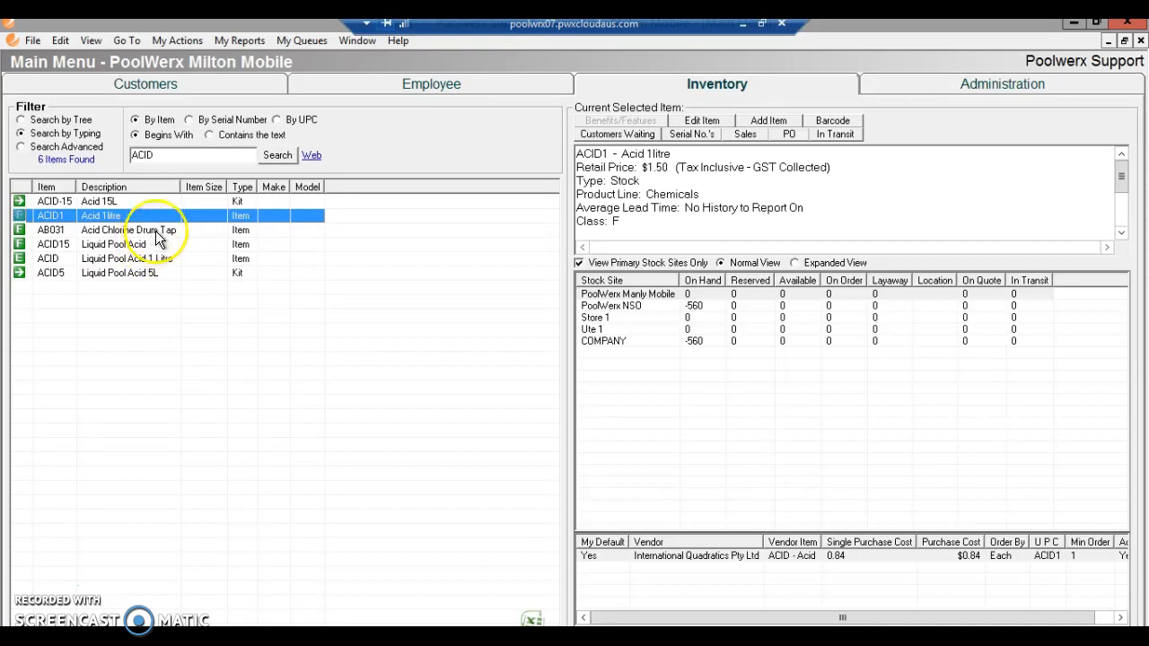
{"action": "left_click", "coordinate": [152, 244]}
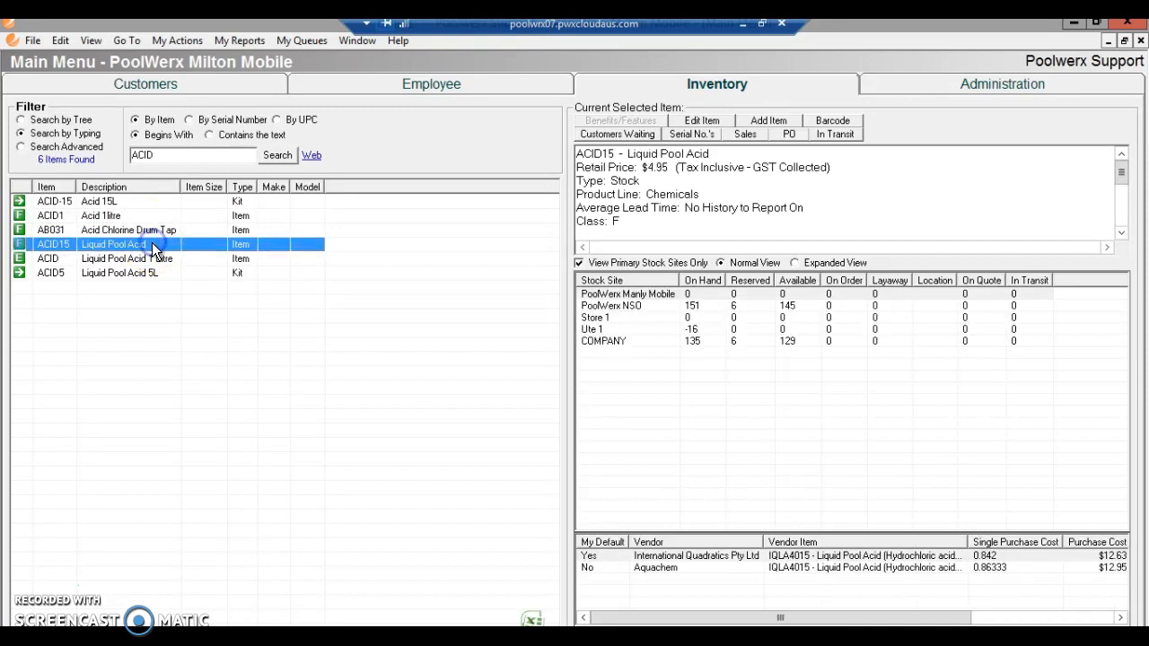
{"action": "left_click", "coordinate": [149, 258]}
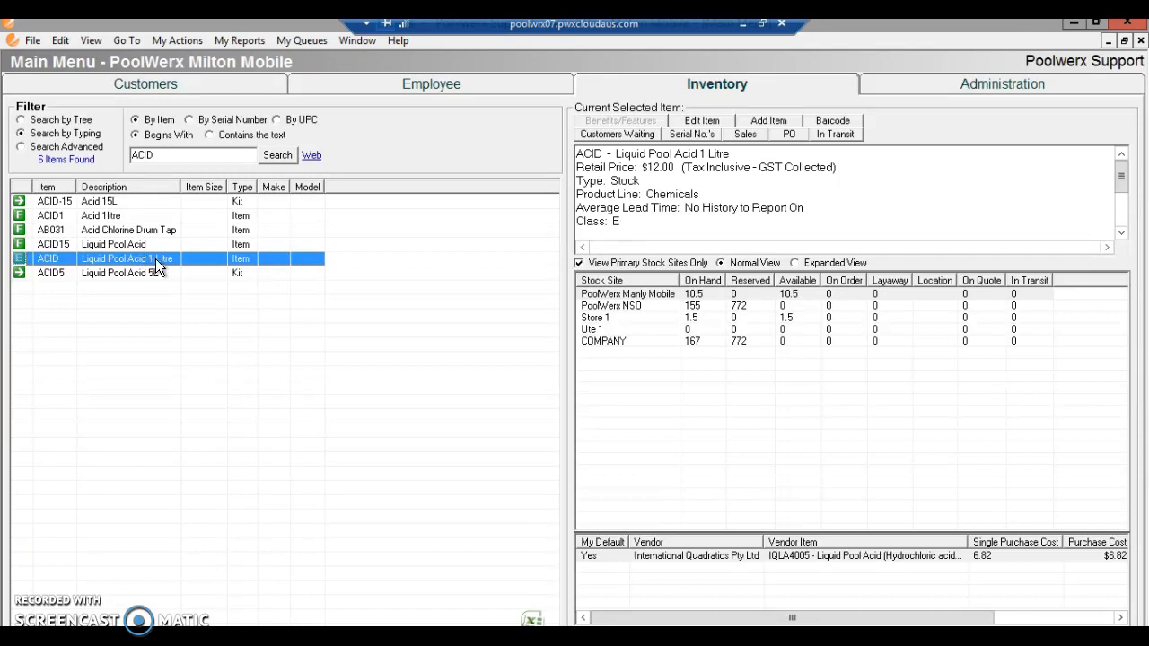
Check ACID1's on-hand stock at PoolWerx NSO and its vendor purchase cost
{"action": "left_click", "coordinate": [146, 216]}
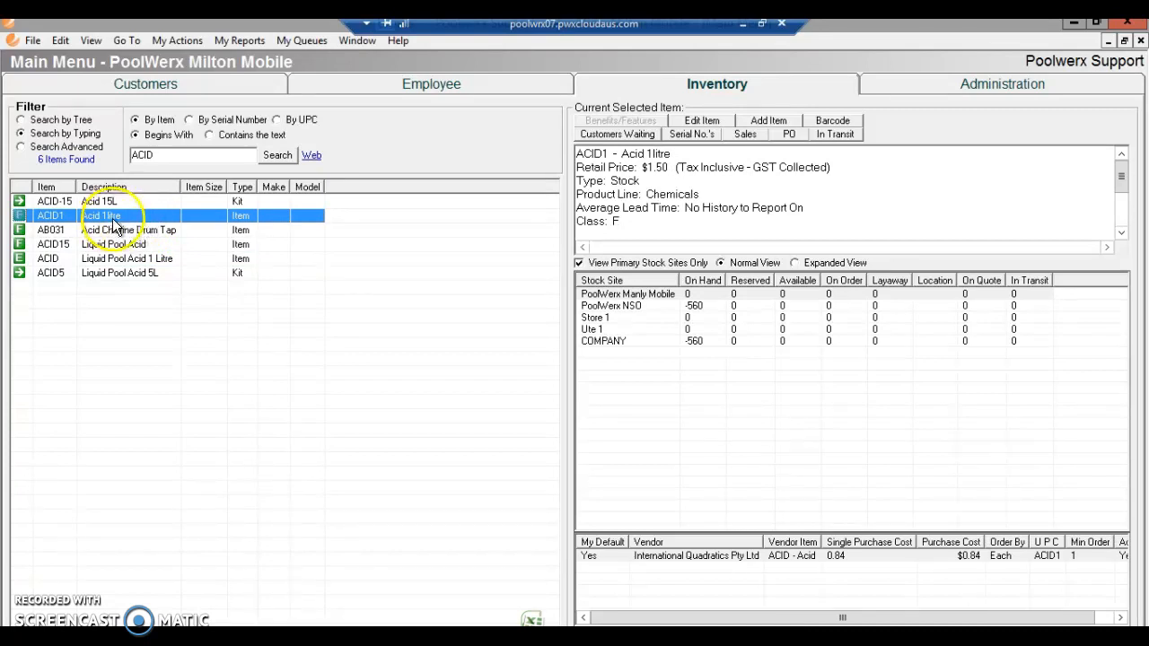
{"action": "left_click", "coordinate": [691, 310]}
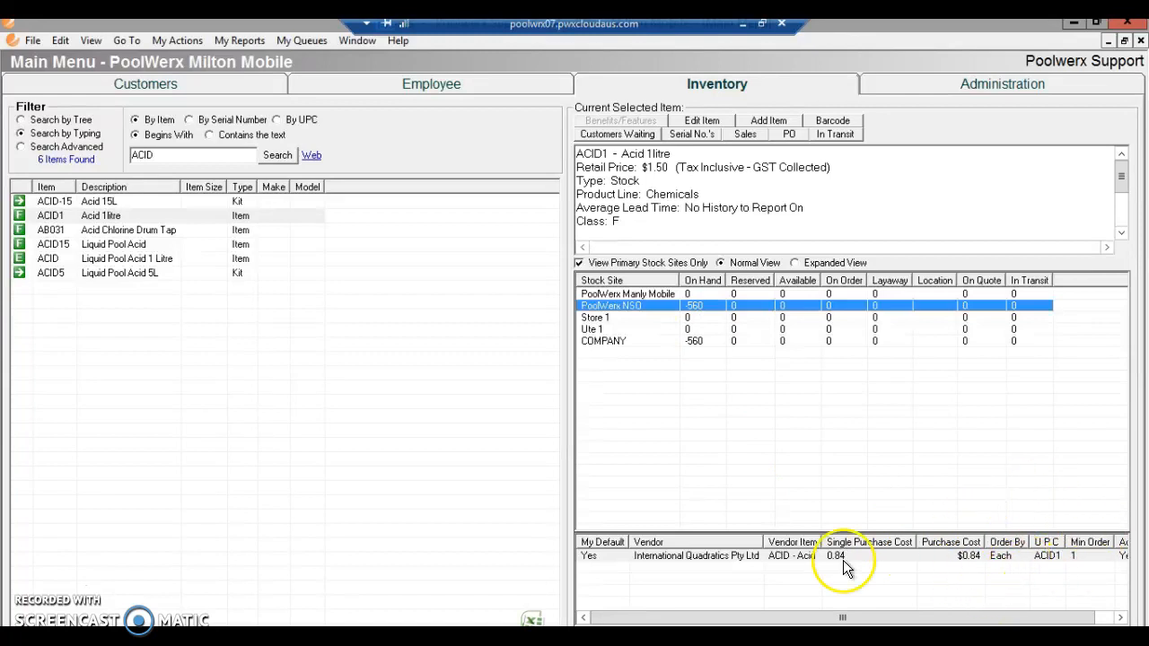
{"action": "left_click", "coordinate": [725, 558]}
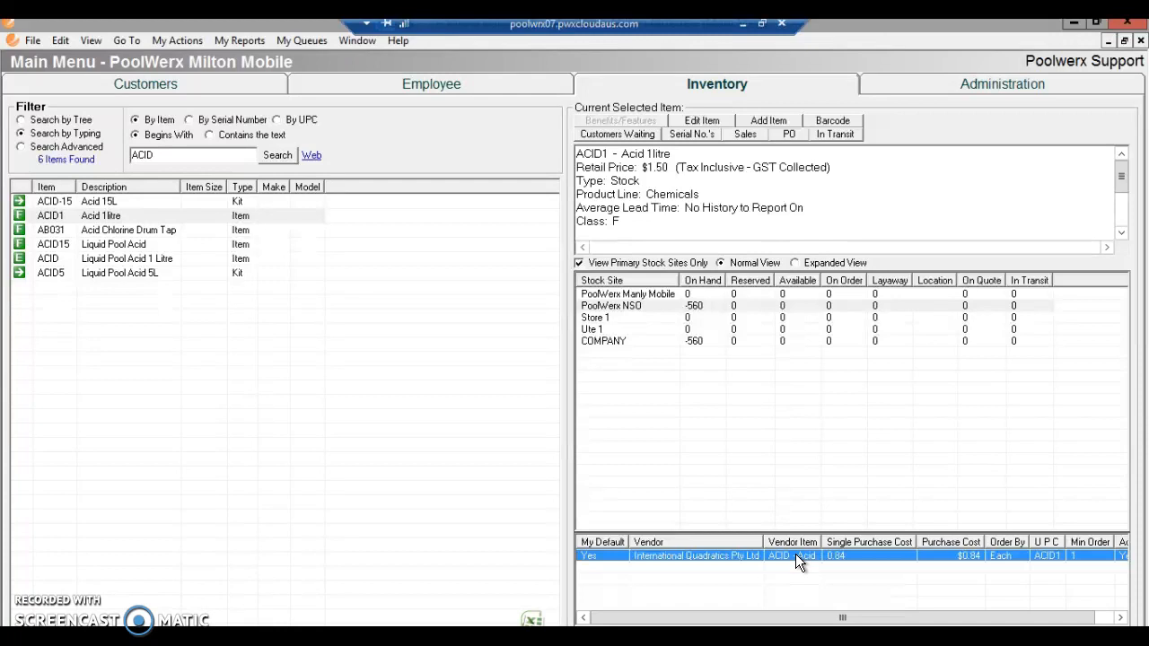
Examine the ACID item's PoolWerx NSO stock, vendor cost and ordering unit, and compare them with ACID1
{"action": "left_click", "coordinate": [123, 262]}
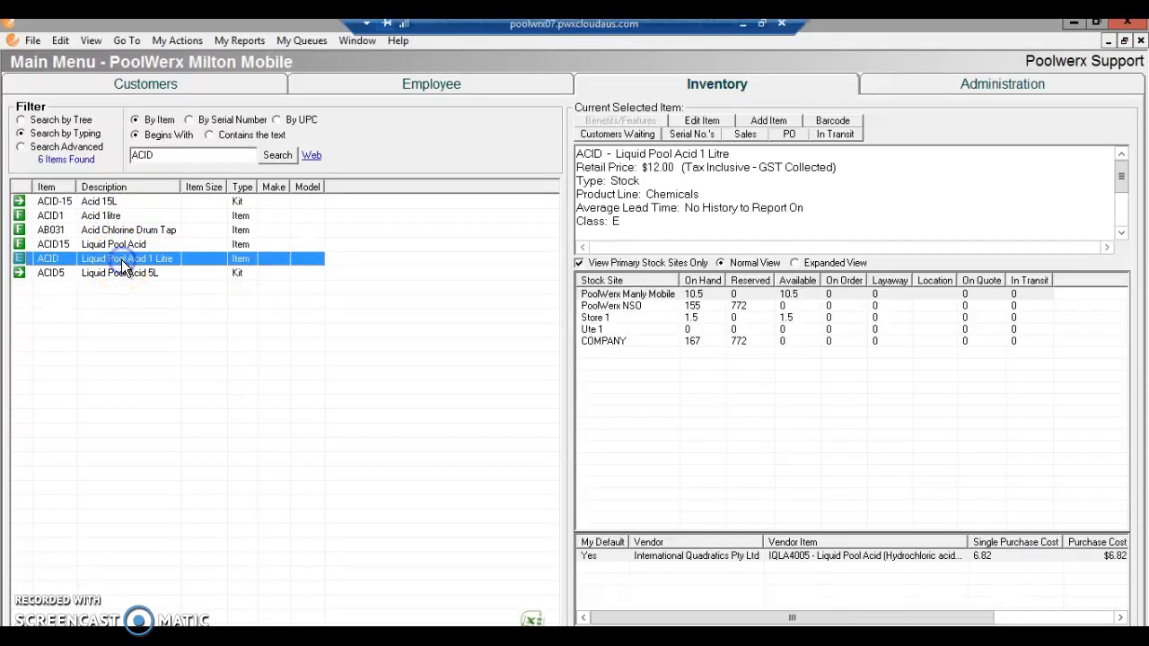
{"action": "left_click", "coordinate": [686, 307]}
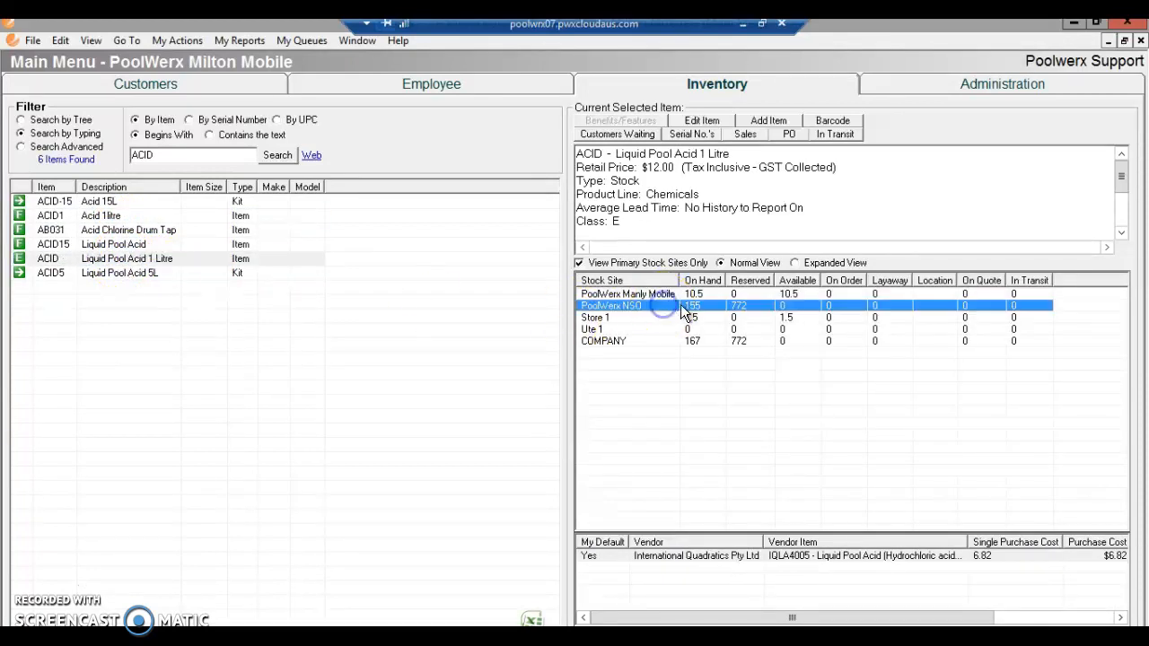
{"action": "left_click", "coordinate": [704, 306]}
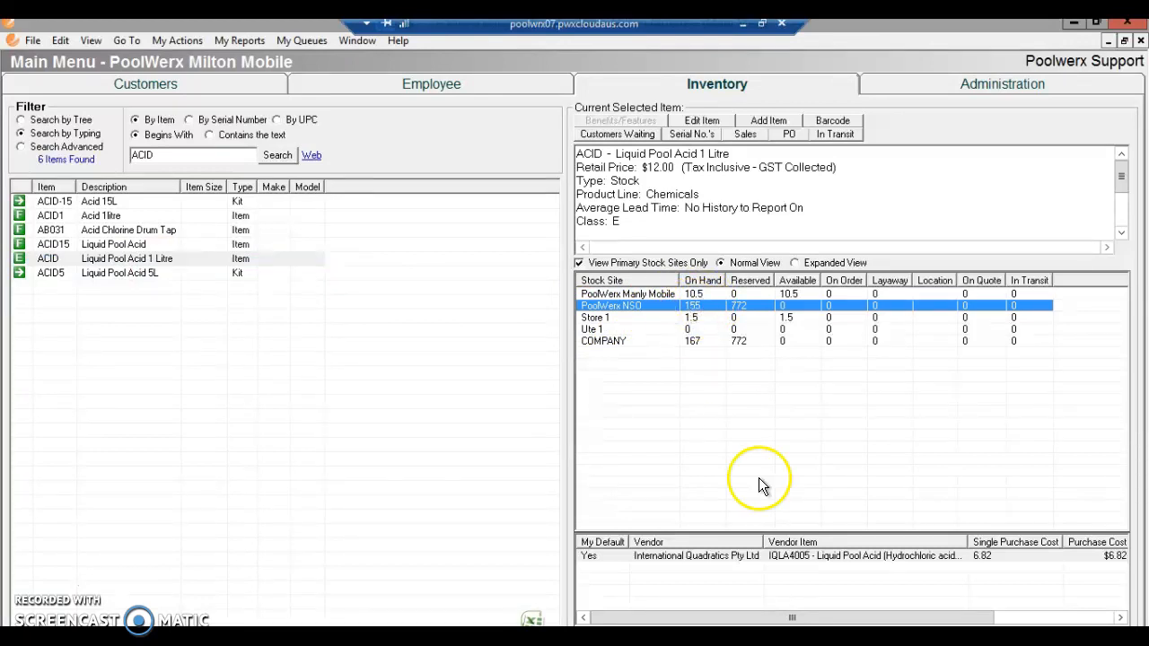
{"action": "left_click", "coordinate": [810, 560]}
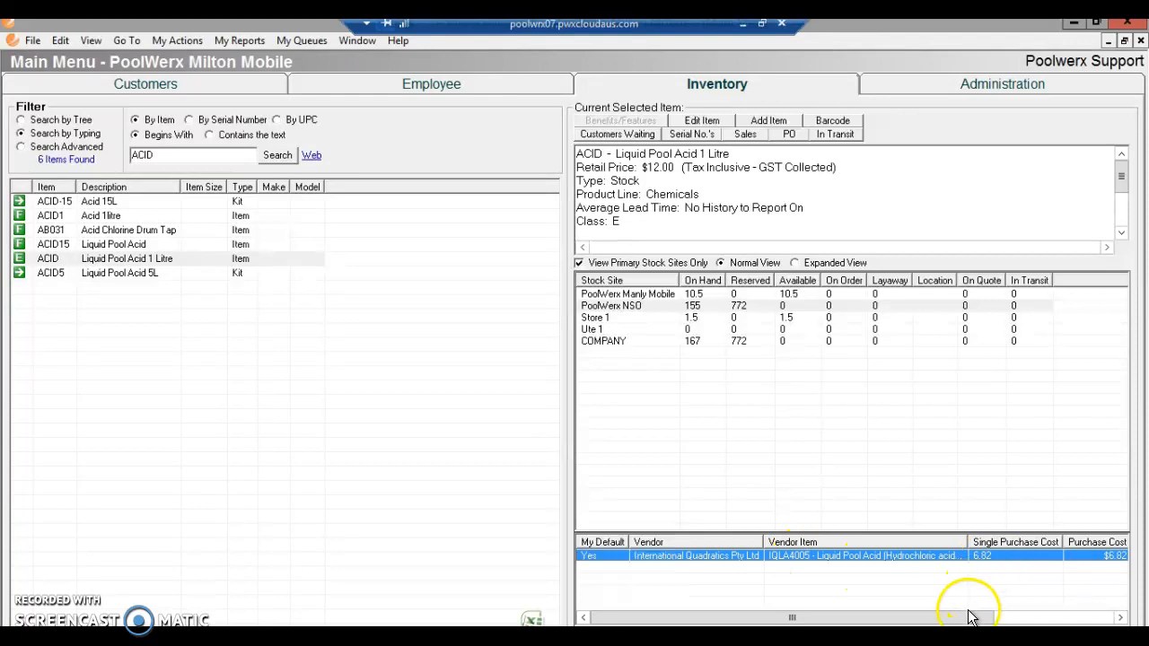
{"action": "left_click_drag", "start_coordinate": [970, 620], "coordinate": [1008, 618]}
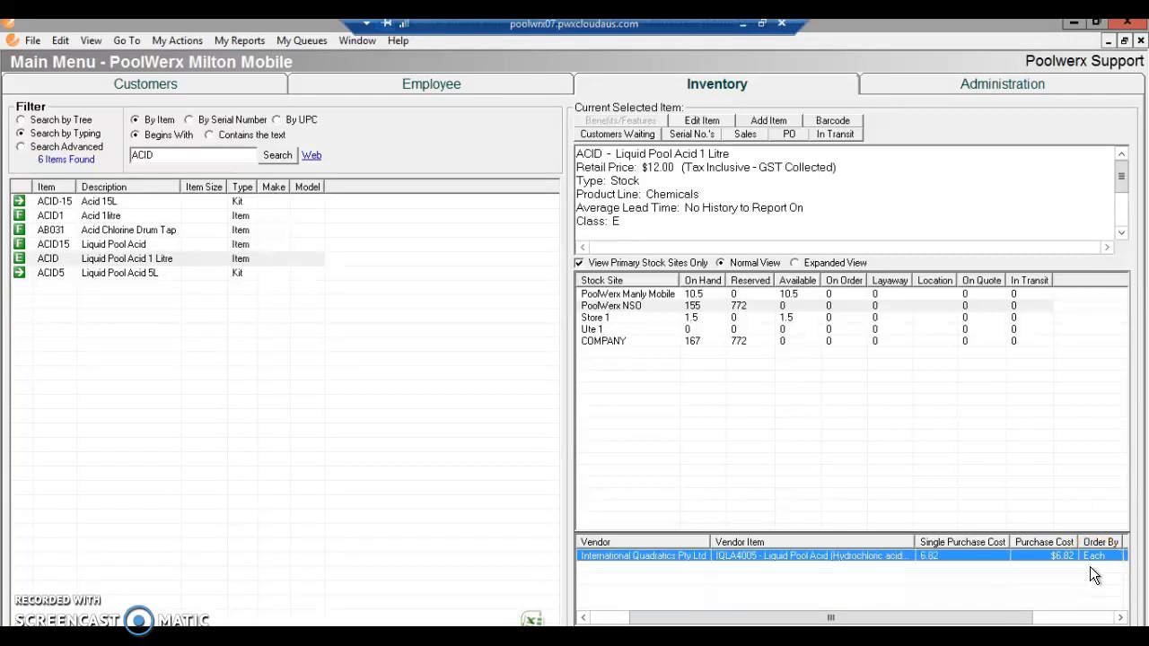
{"action": "left_click", "coordinate": [128, 218]}
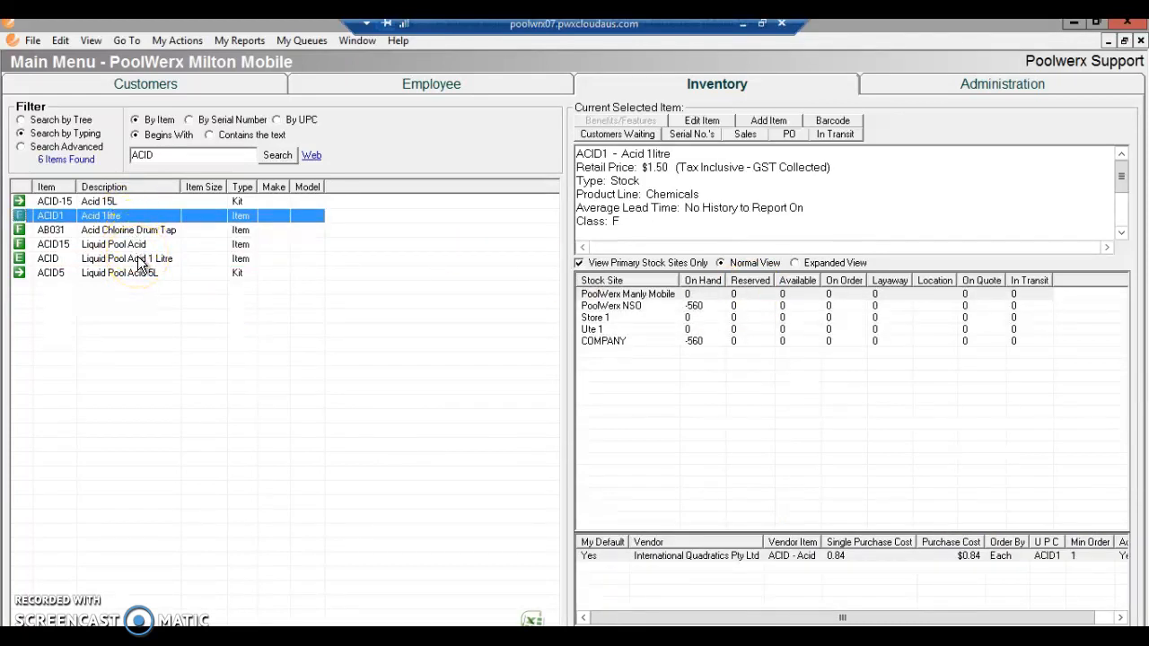
{"action": "left_click", "coordinate": [141, 262]}
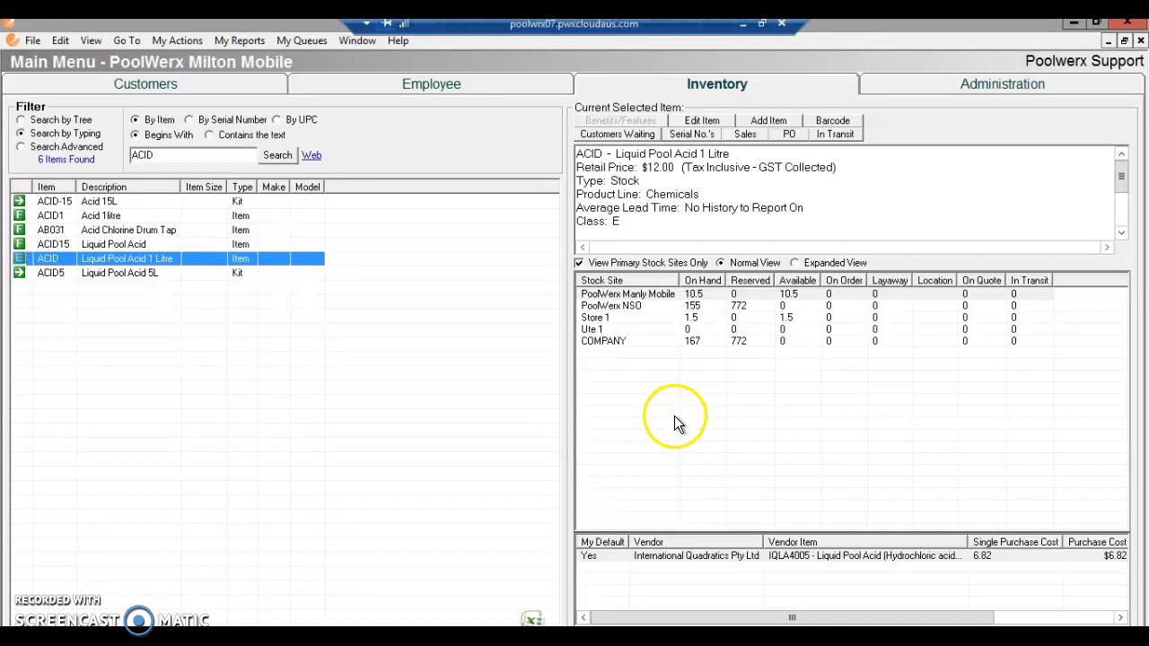
Start a stock adjustment for ACID1 at stock site PoolWerx NSO with a quantity of 560
{"action": "left_click", "coordinate": [115, 217]}
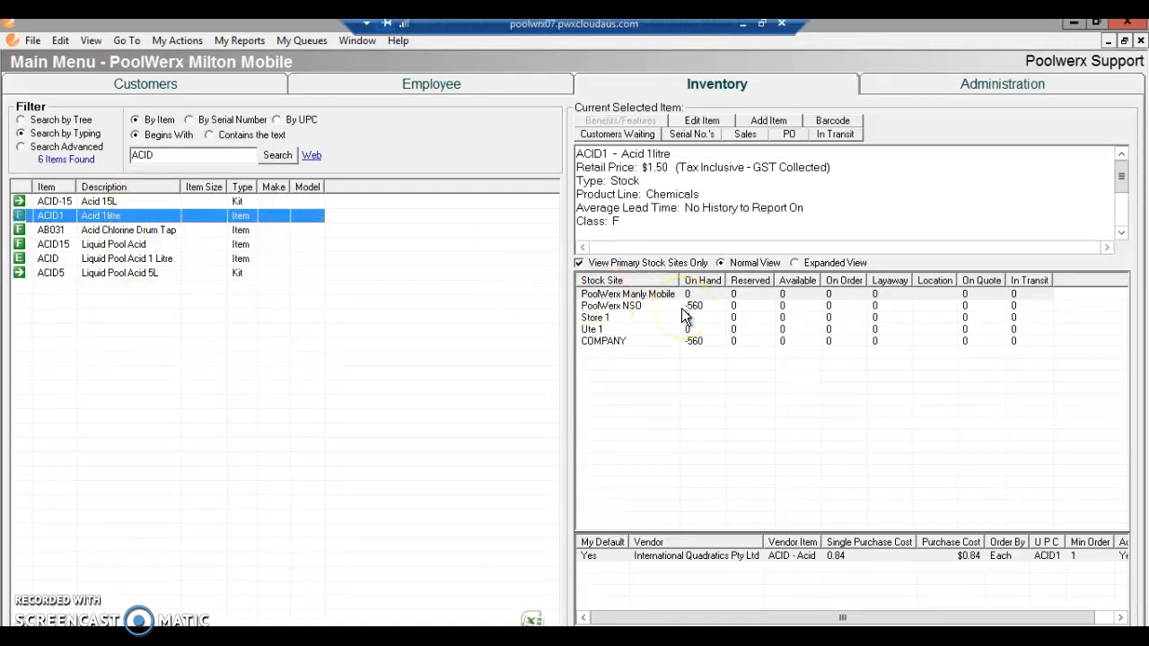
{"action": "right_click", "coordinate": [133, 220]}
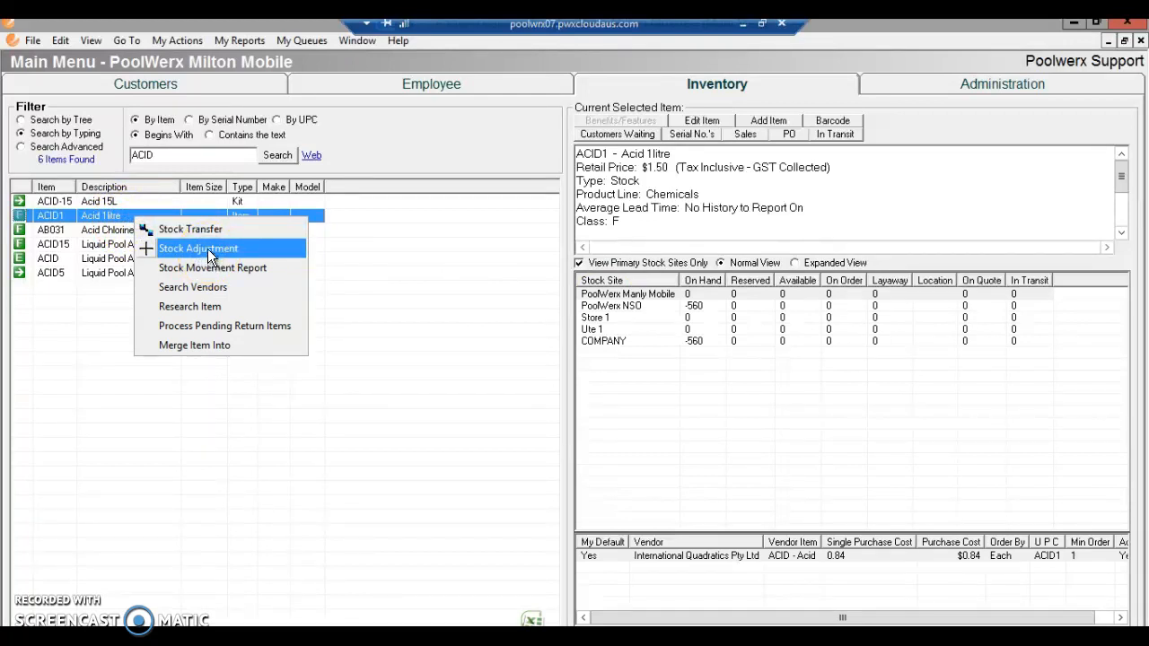
{"action": "left_click", "coordinate": [208, 249]}
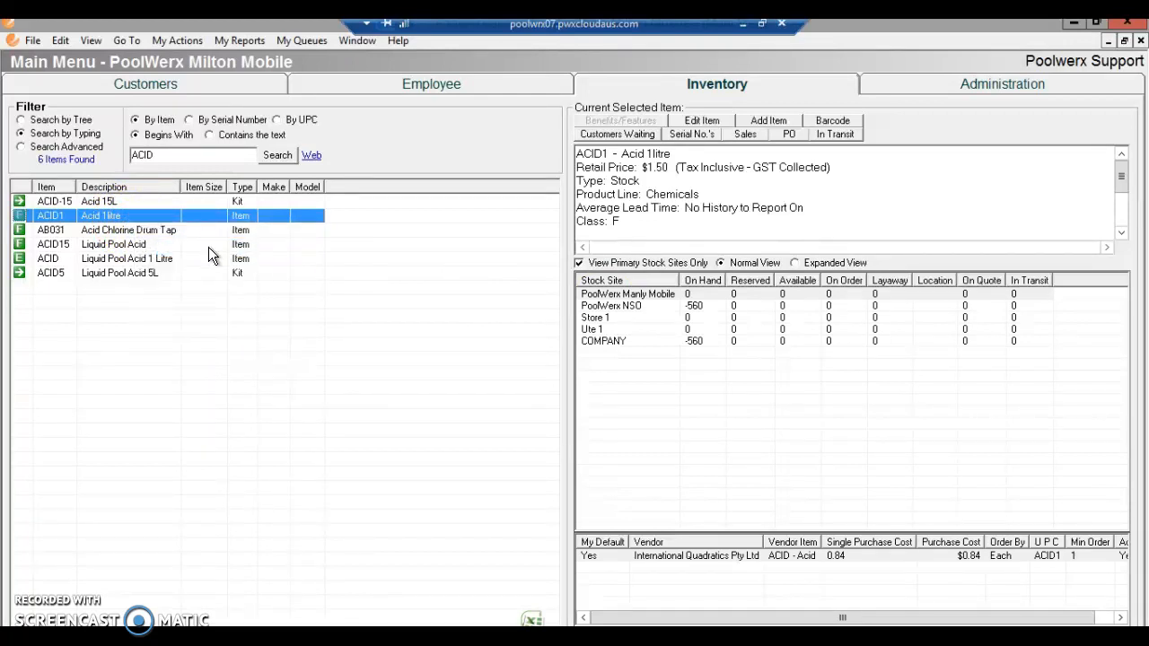
{"action": "left_click", "coordinate": [314, 168]}
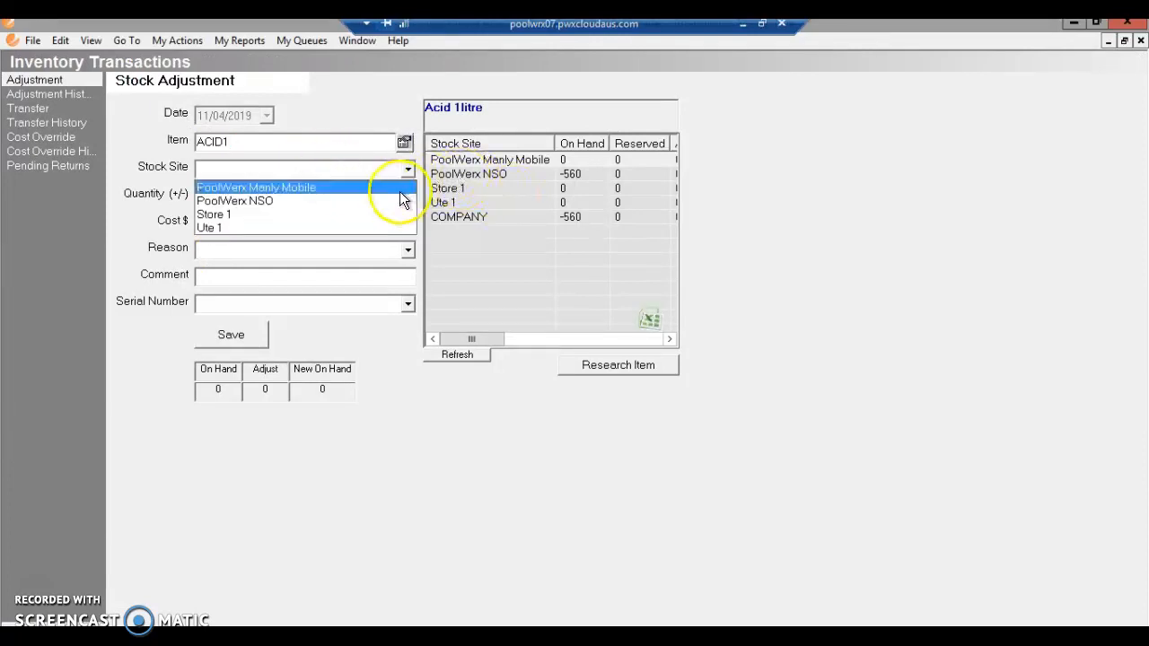
{"action": "left_click", "coordinate": [339, 205]}
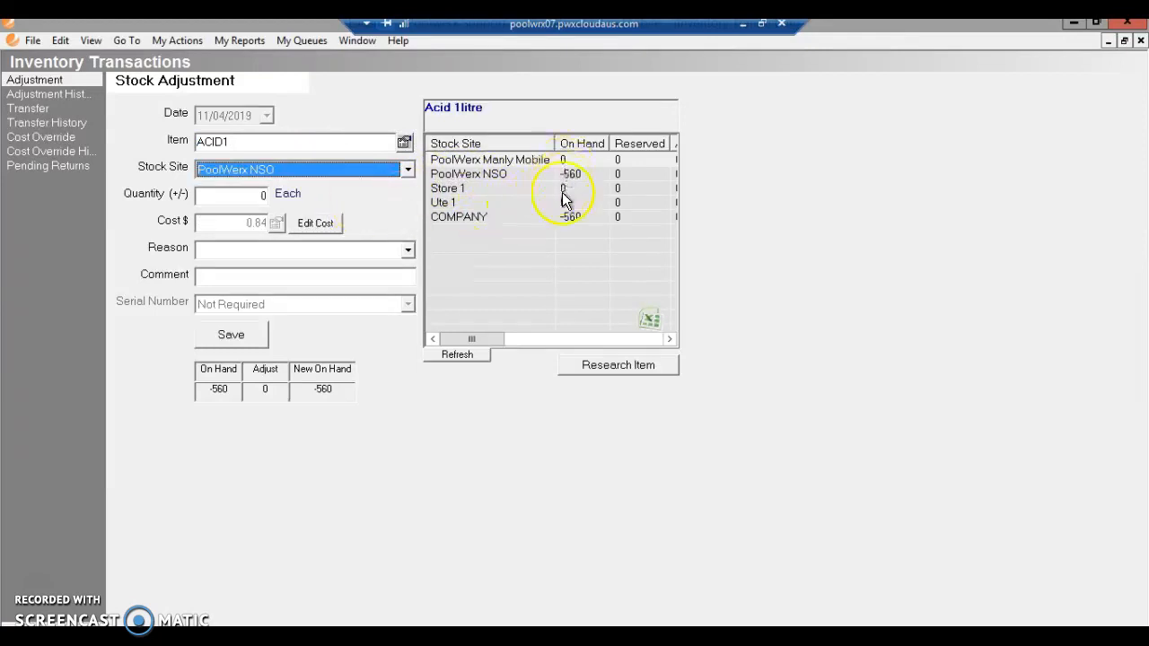
{"action": "left_click", "coordinate": [268, 197]}
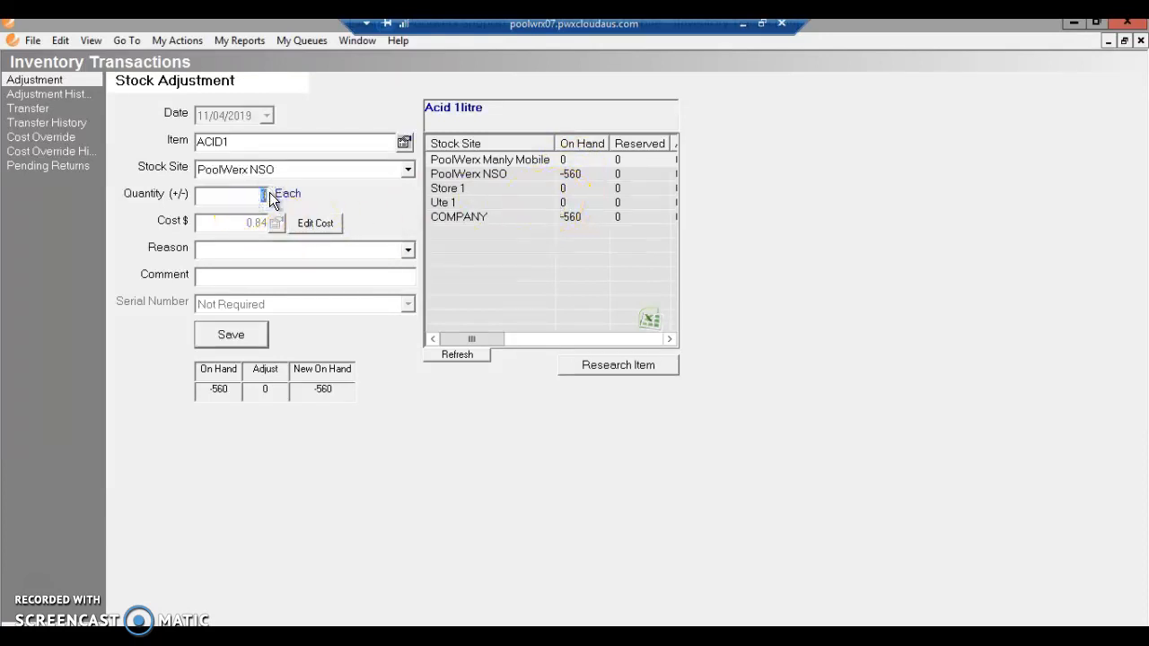
{"action": "type", "text": "560"}
Set the adjustment reason to Physical Count, add the comment "Correcting incorrect item setup" and save the adjustment
{"action": "left_click", "coordinate": [354, 255]}
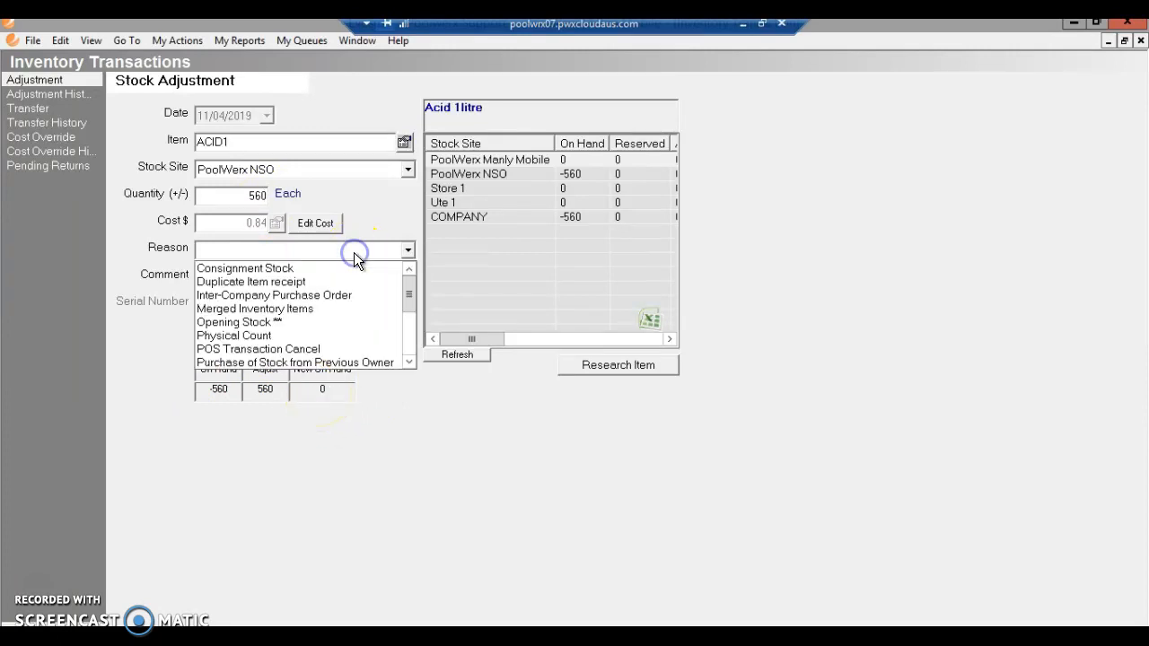
{"action": "left_click", "coordinate": [295, 335]}
{"action": "left_click", "coordinate": [234, 280]}
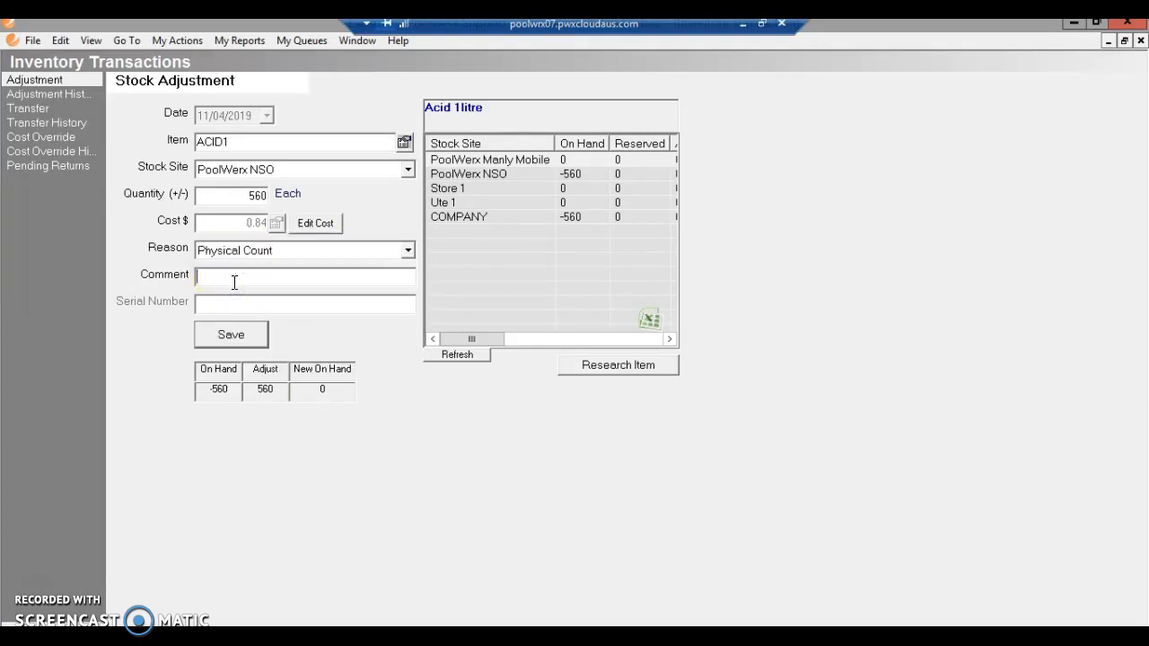
{"action": "type", "text": "Correcting incorrect item setup"}
{"action": "left_click", "coordinate": [231, 334]}
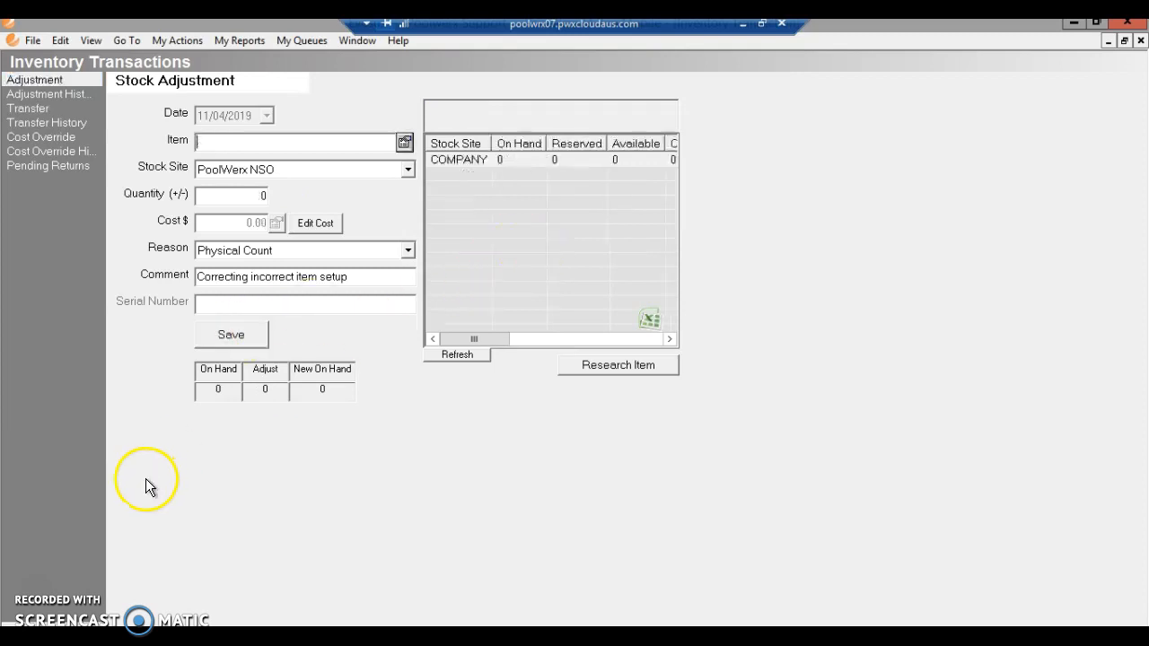
Return to the inventory list, recheck ACID1's stock levels and open its item record
{"action": "left_click", "coordinate": [87, 634]}
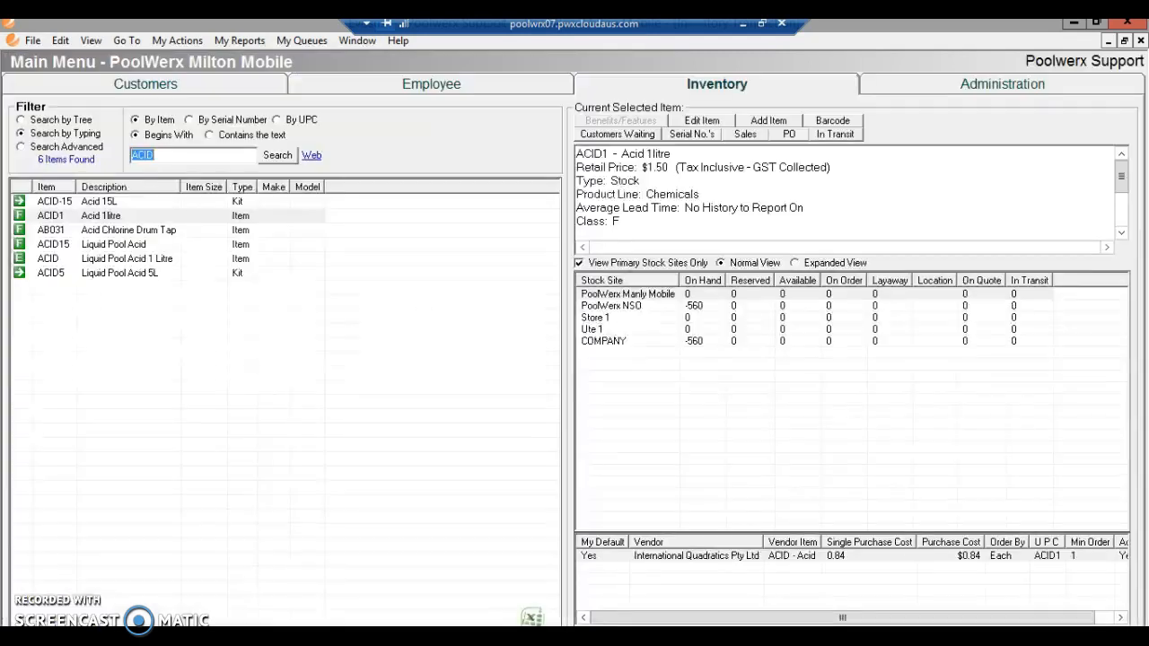
{"action": "left_click", "coordinate": [176, 215]}
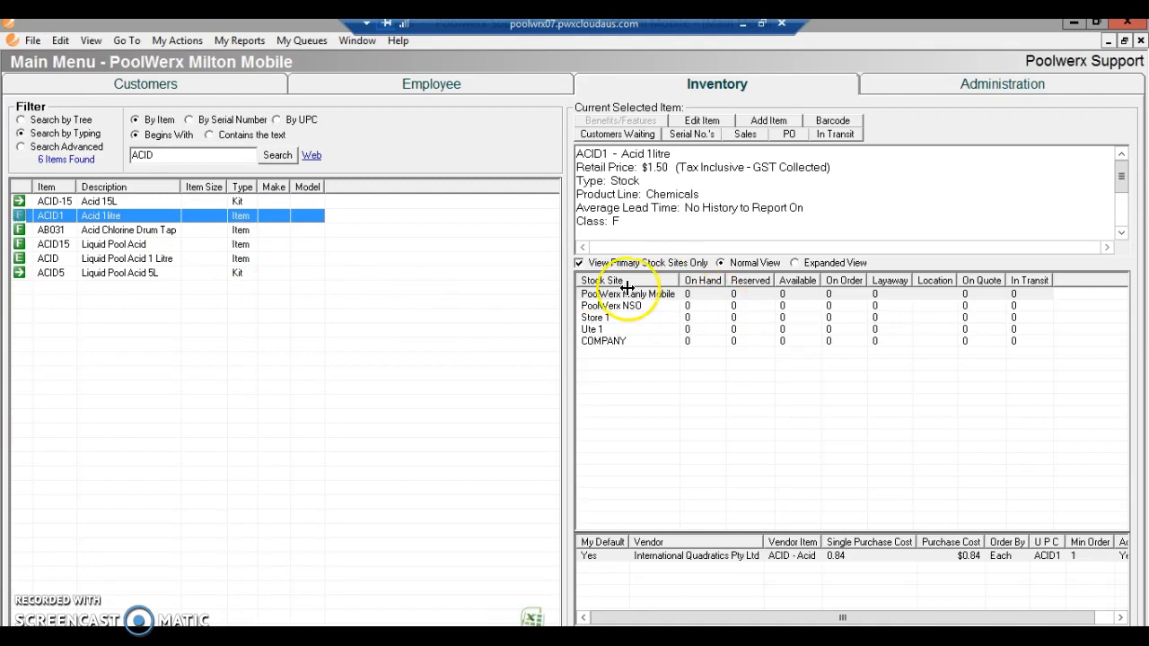
{"action": "double_click", "coordinate": [165, 216]}
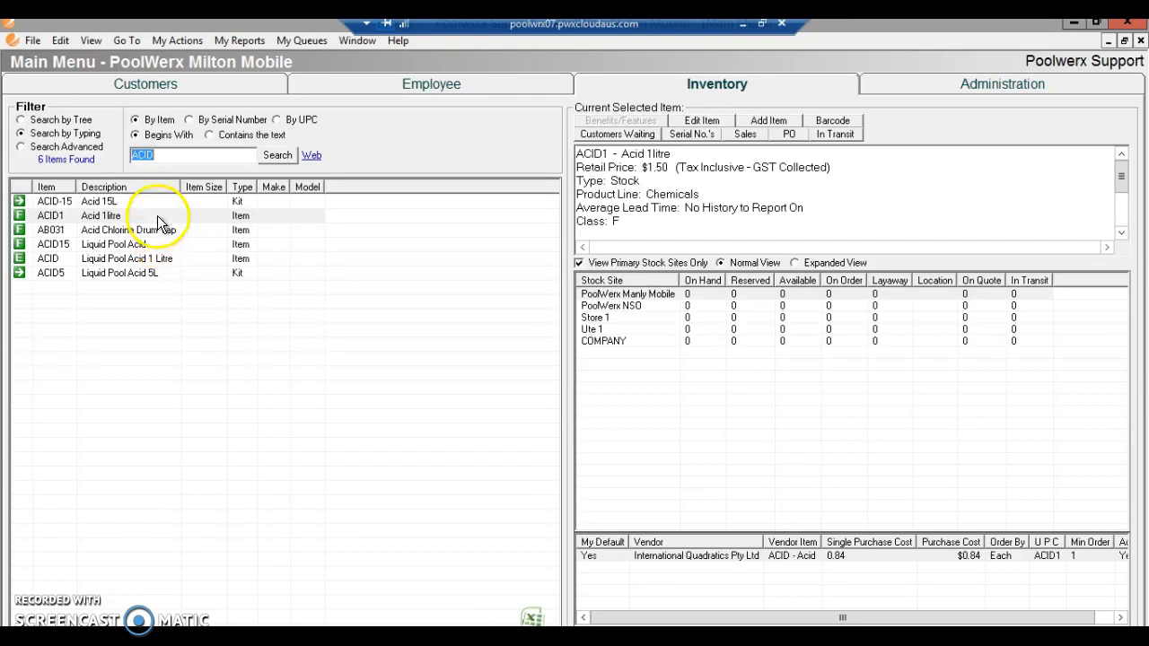
{"action": "double_click", "coordinate": [158, 216]}
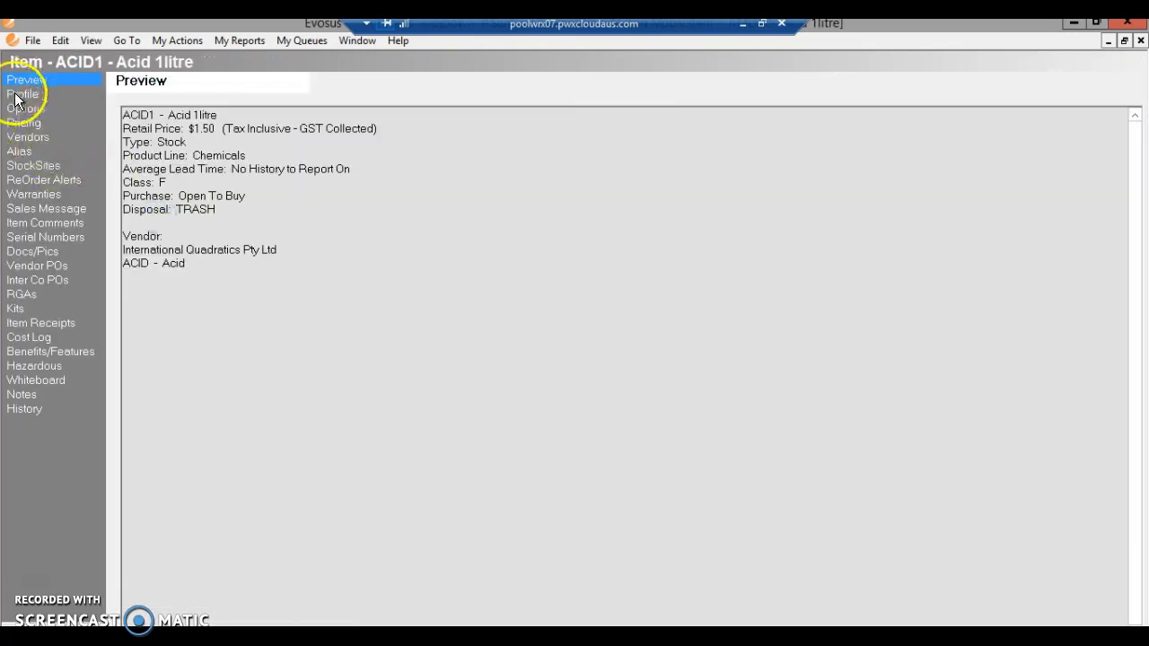
Rename the item code of ACID1 as ZZZACID1 in its profile and save the change
{"action": "left_click", "coordinate": [20, 95]}
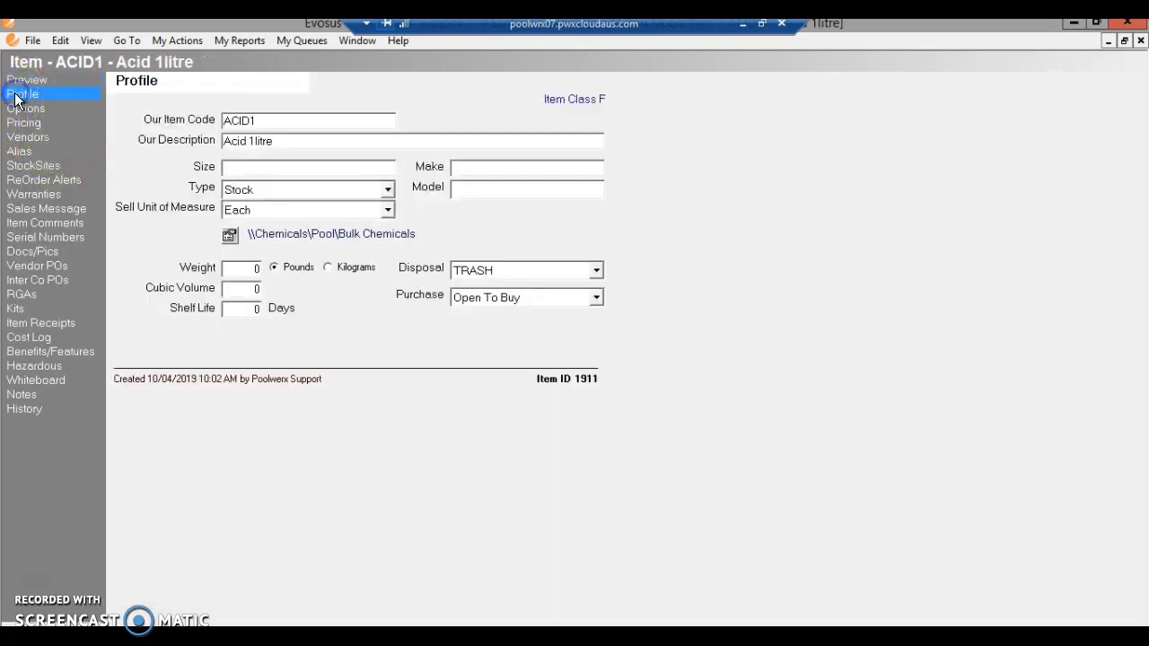
{"action": "left_click", "coordinate": [227, 123]}
{"action": "type", "text": "z"}
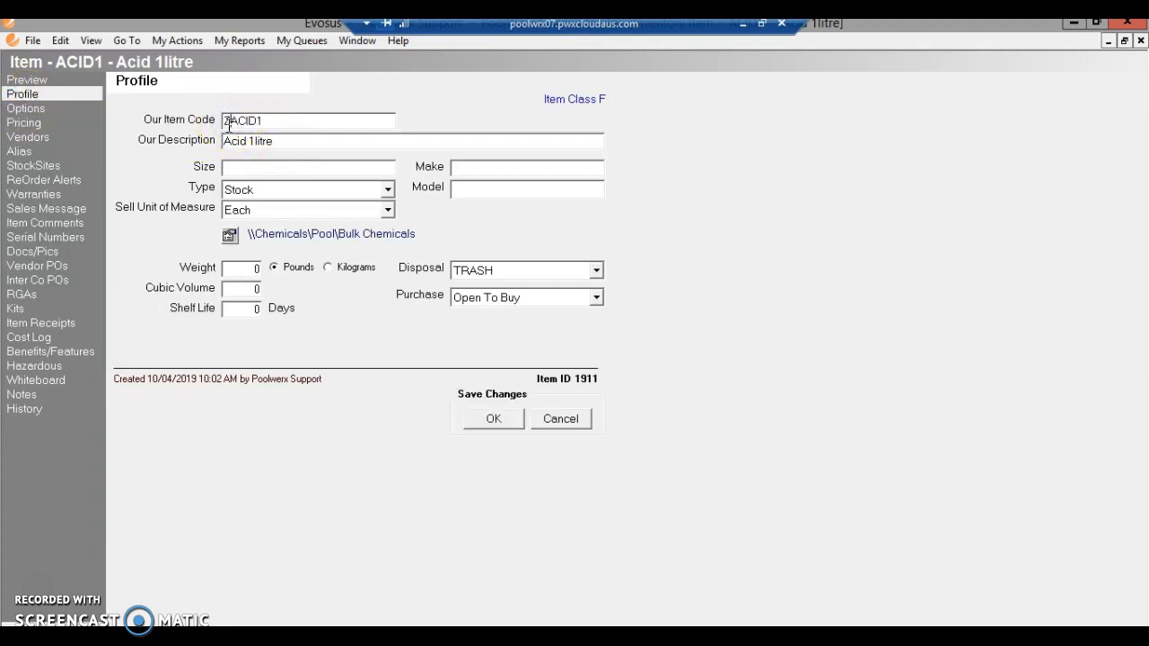
{"action": "left_click", "coordinate": [61, 140]}
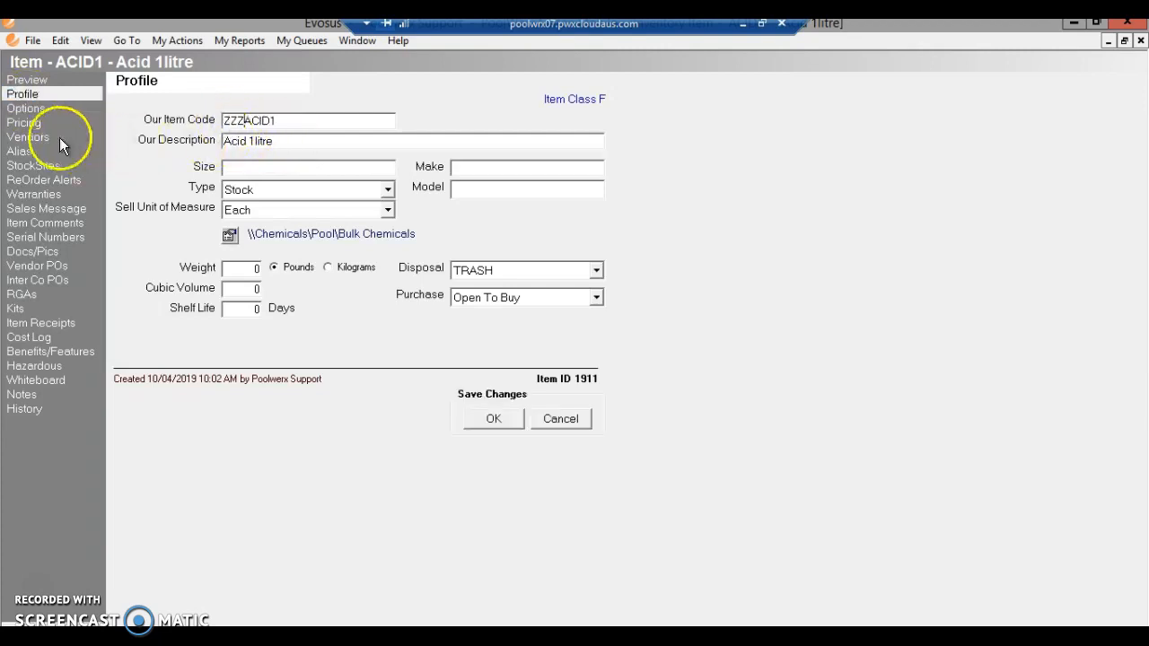
{"action": "left_click", "coordinate": [27, 108]}
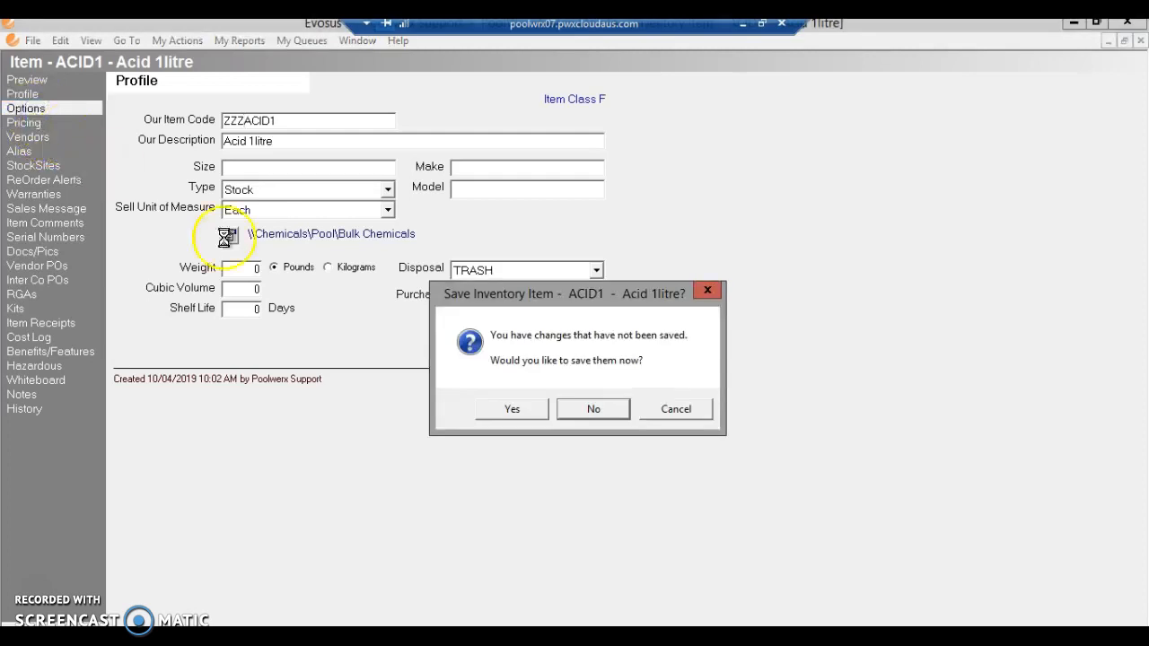
{"action": "left_click", "coordinate": [503, 415]}
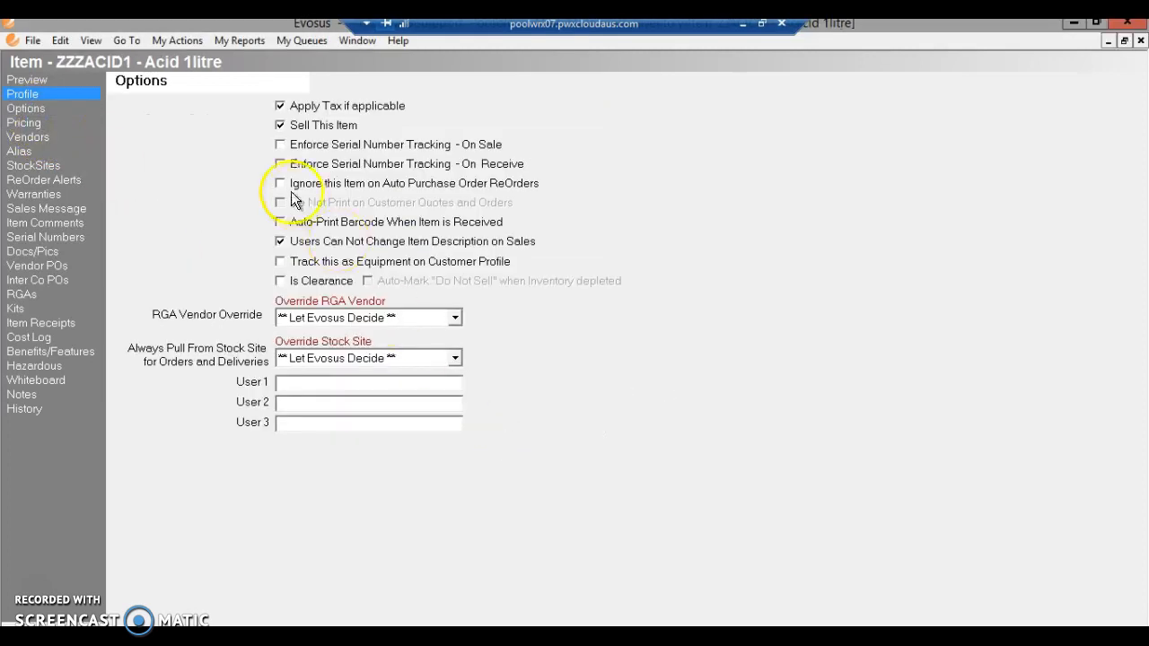
Disable the Sell This Item option for ZZZACID1 and save the change
{"action": "left_click", "coordinate": [281, 132]}
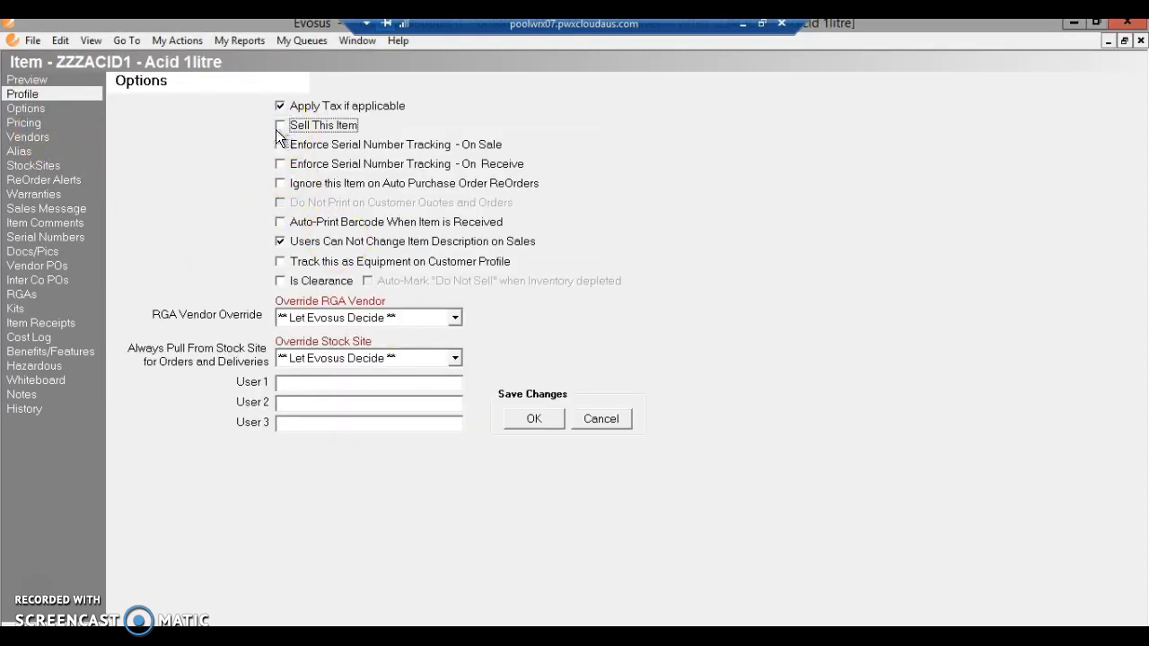
{"action": "left_click", "coordinate": [24, 123]}
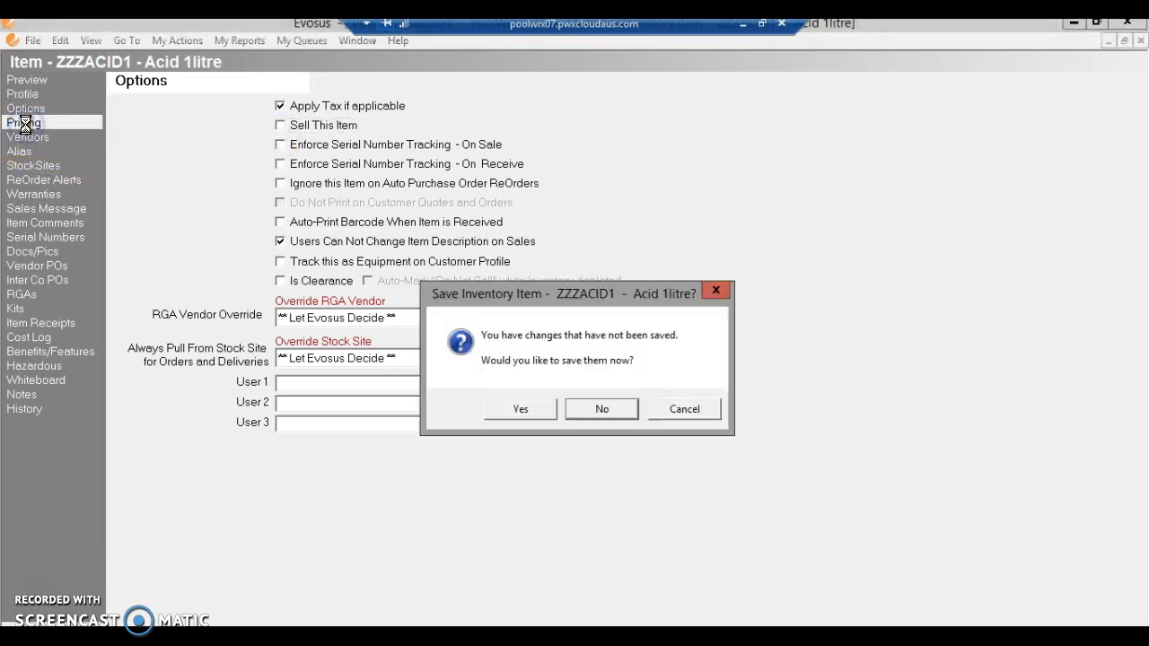
{"action": "left_click", "coordinate": [510, 409]}
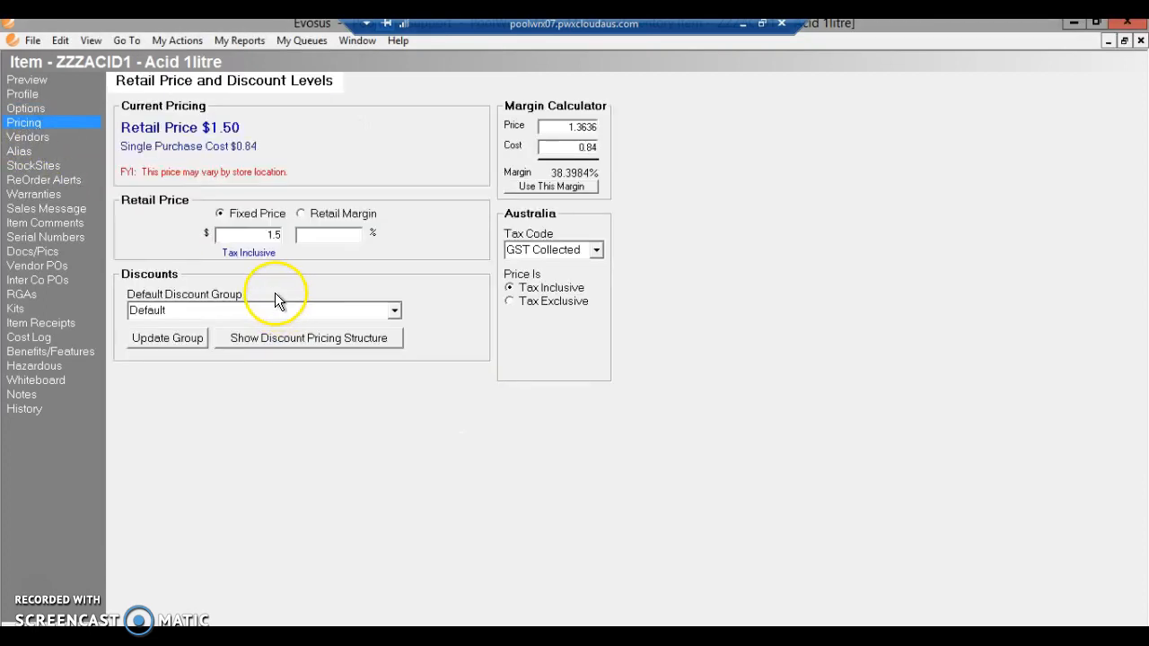
Change the International Quadratics vendor item code for ZZZACID1 to ZZZACID and save the vendor record
{"action": "left_click", "coordinate": [27, 138]}
{"action": "left_click", "coordinate": [231, 172]}
{"action": "double_click", "coordinate": [231, 173]}
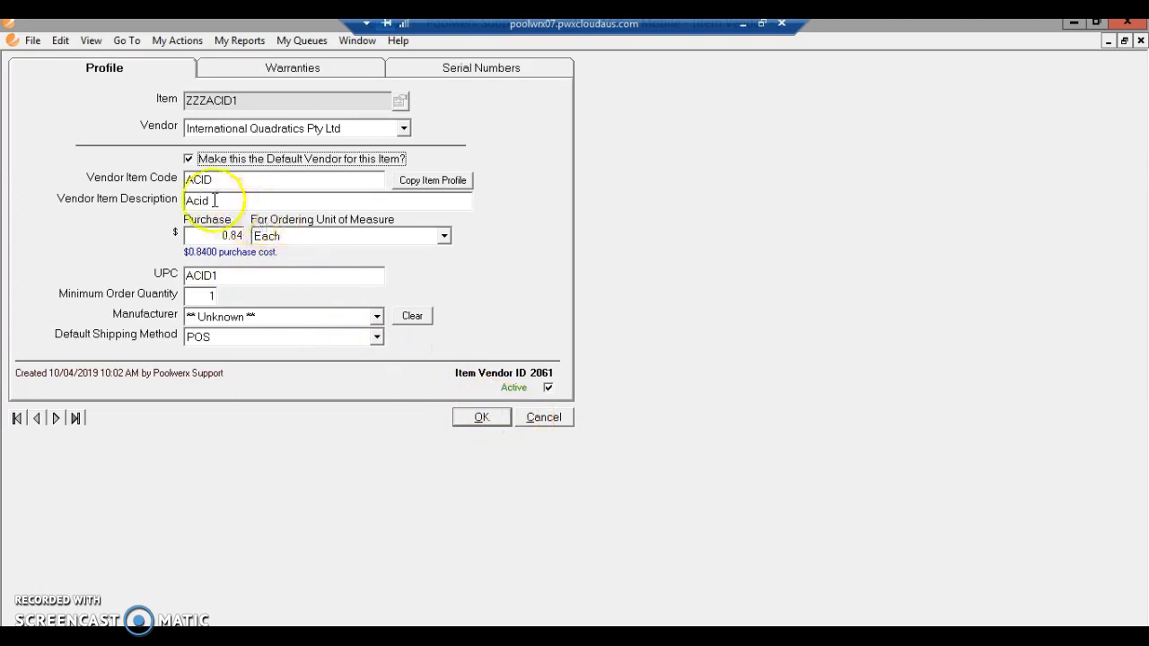
{"action": "left_click", "coordinate": [190, 180]}
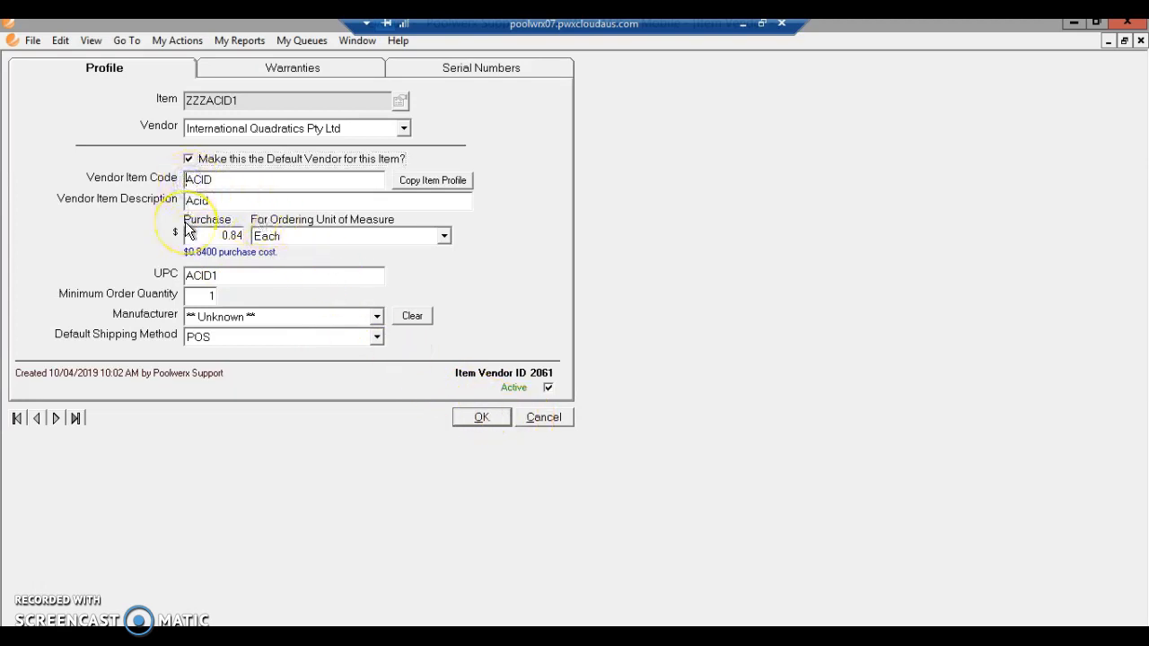
{"action": "type", "text": "ZZZ"}
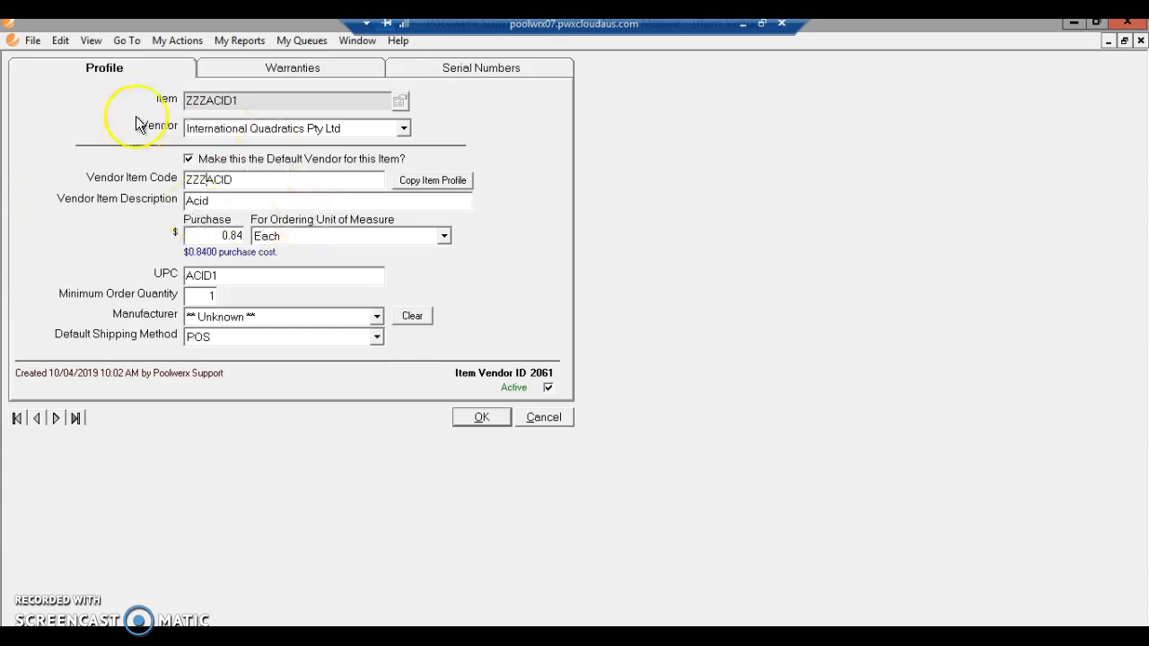
{"action": "left_click", "coordinate": [486, 417]}
{"action": "left_click", "coordinate": [628, 406]}
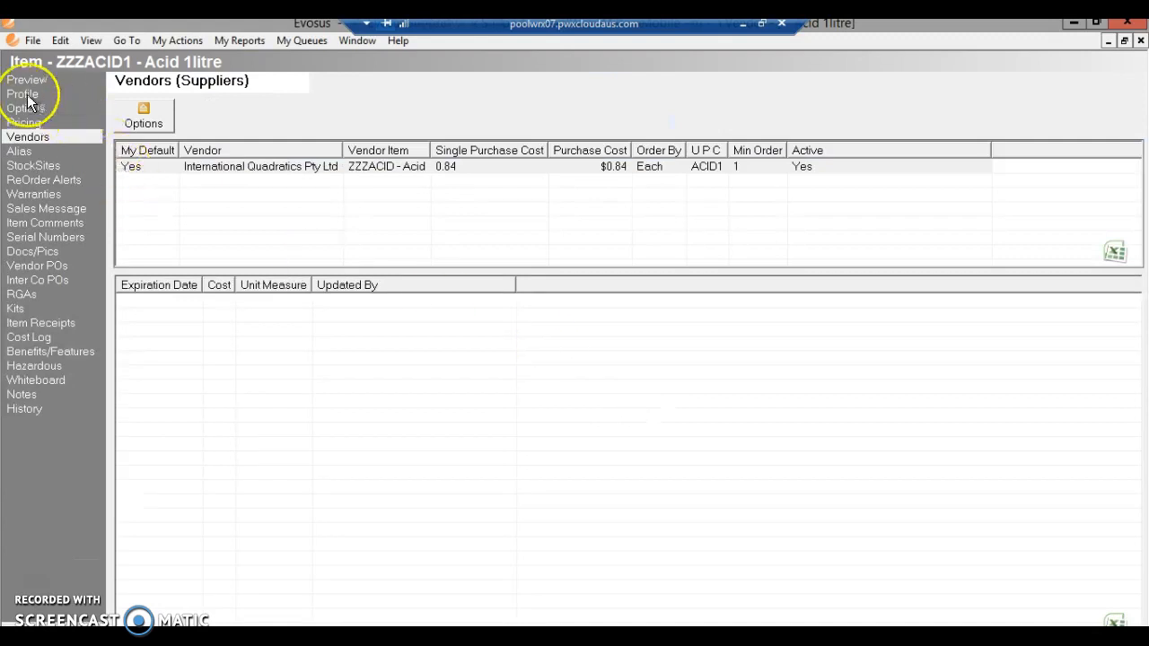
Move ZZZACID1 to the Chemicals\Zz Archived Zz product line and save the profile
{"action": "left_click", "coordinate": [23, 95]}
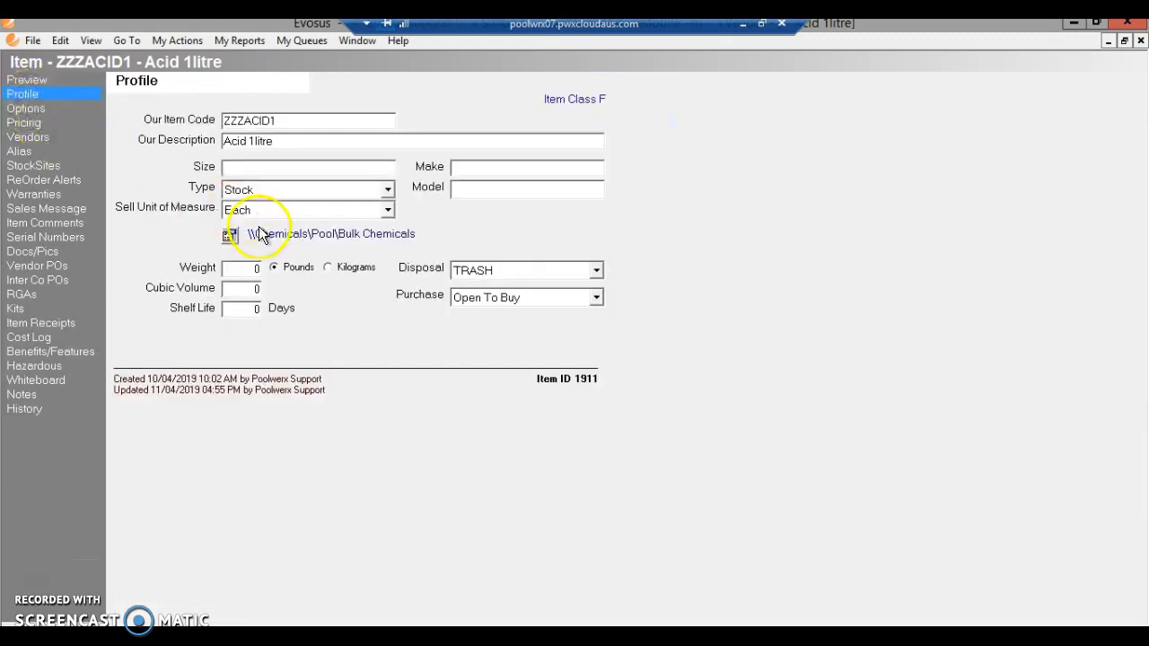
{"action": "left_click", "coordinate": [229, 237]}
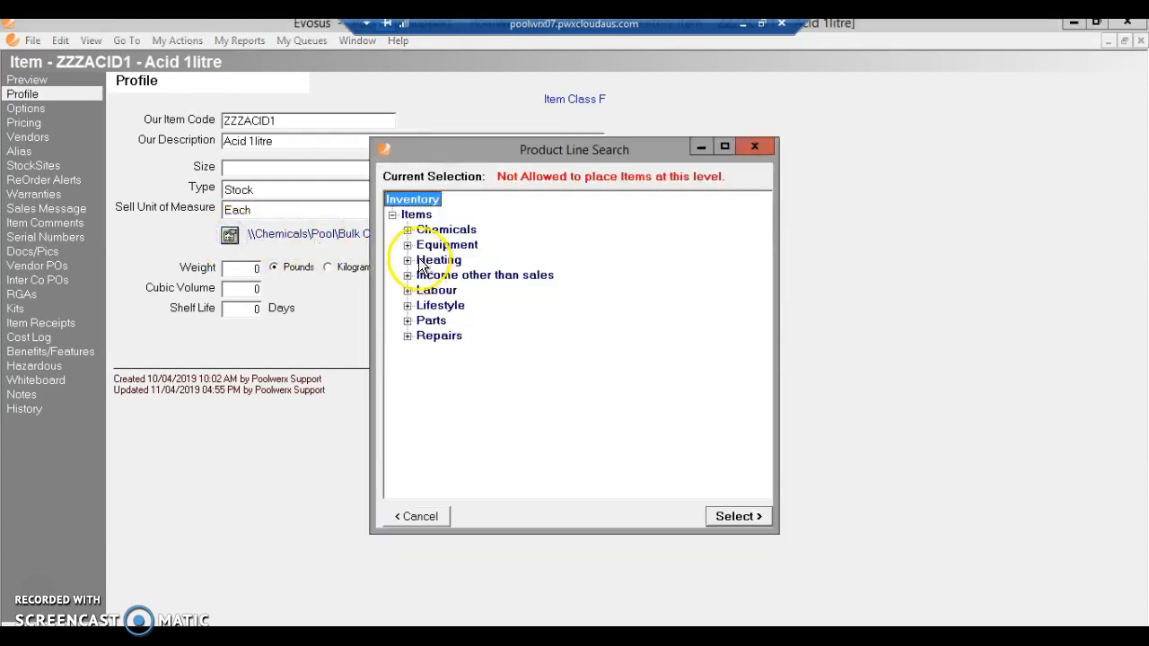
{"action": "left_click", "coordinate": [407, 231]}
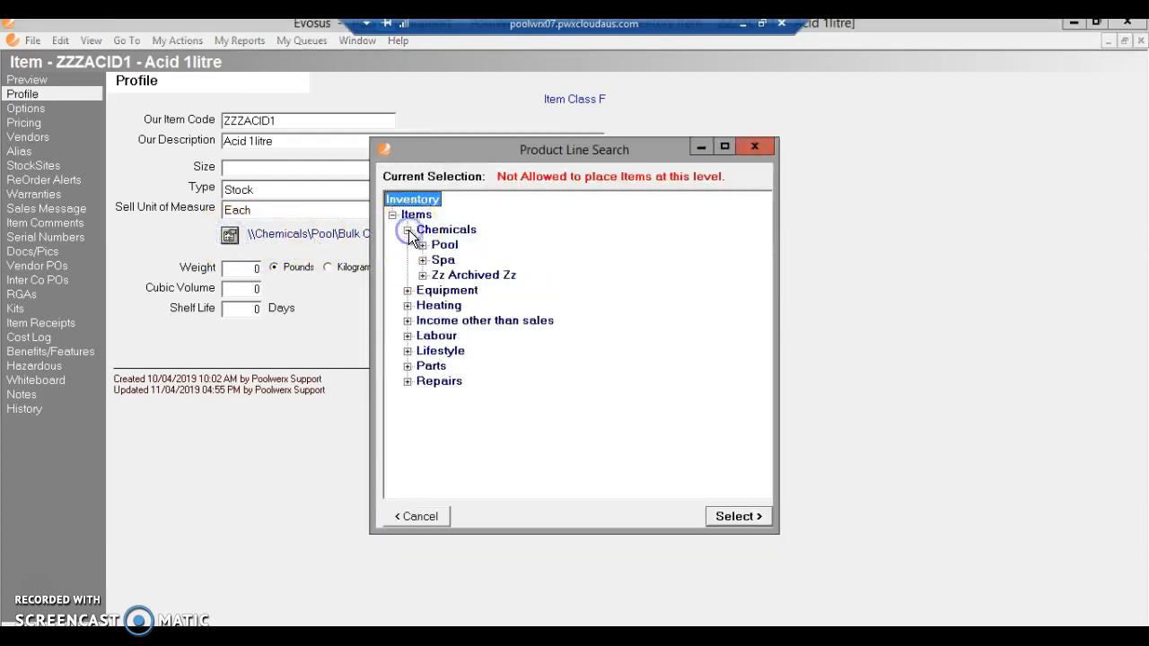
{"action": "left_click", "coordinate": [468, 277]}
{"action": "left_click", "coordinate": [737, 529]}
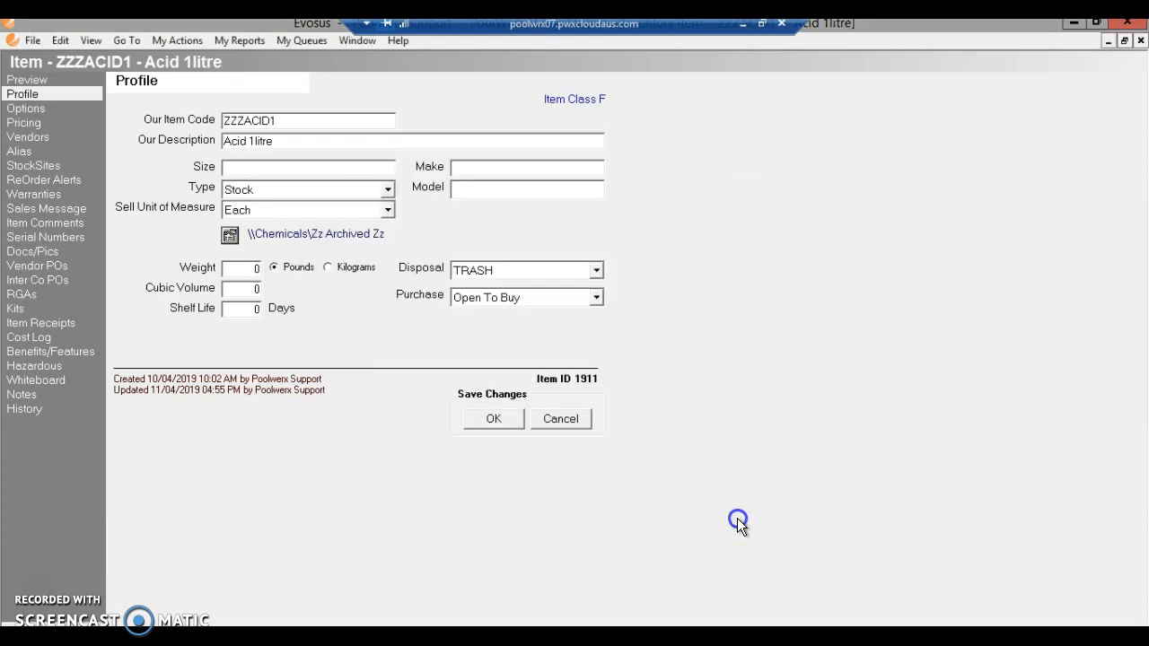
{"action": "left_click", "coordinate": [493, 420]}
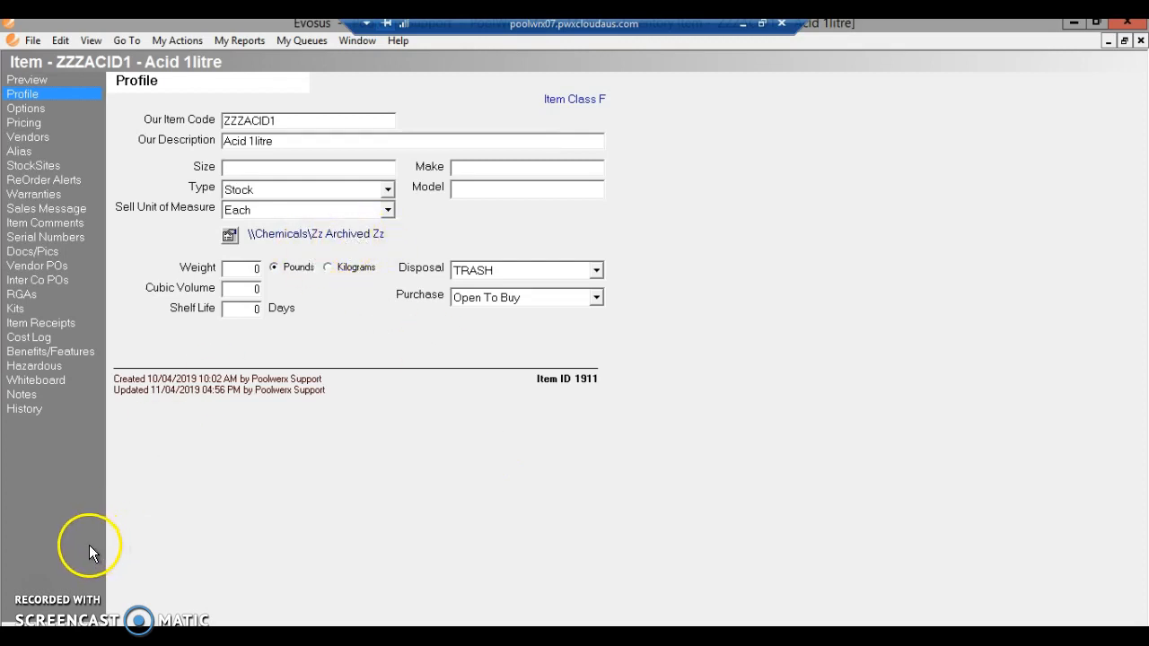
Return to the inventory list, rerun the ACID search and check the Liquid Pool Acid 1 Litre item
{"action": "left_click", "coordinate": [65, 639]}
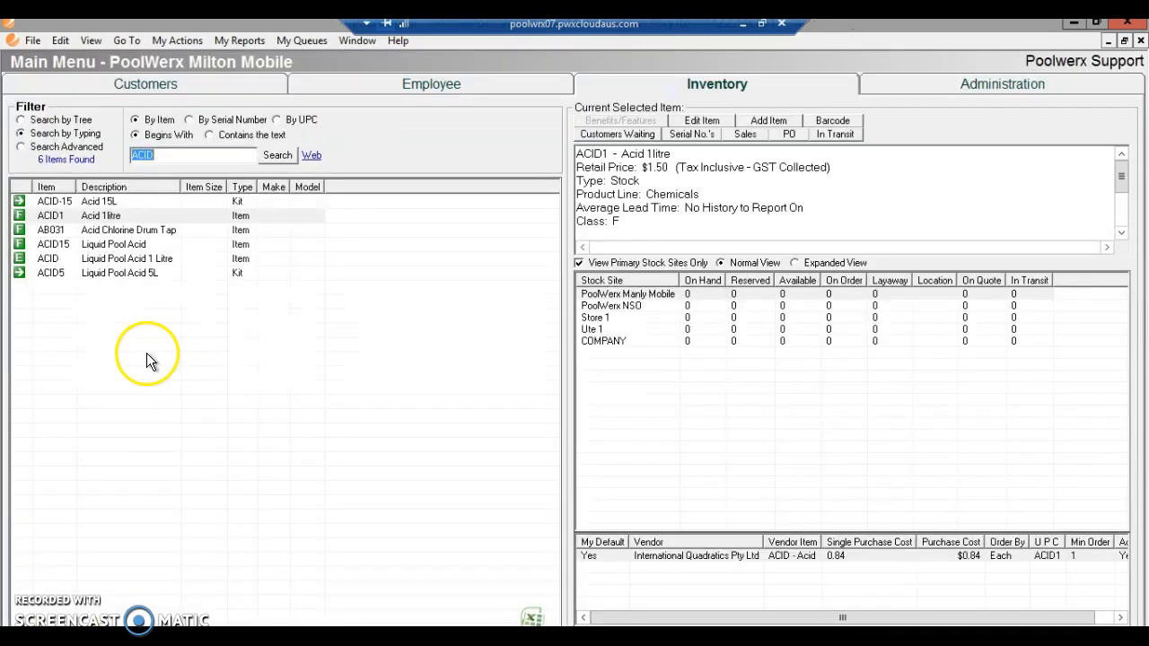
{"action": "left_click", "coordinate": [276, 156]}
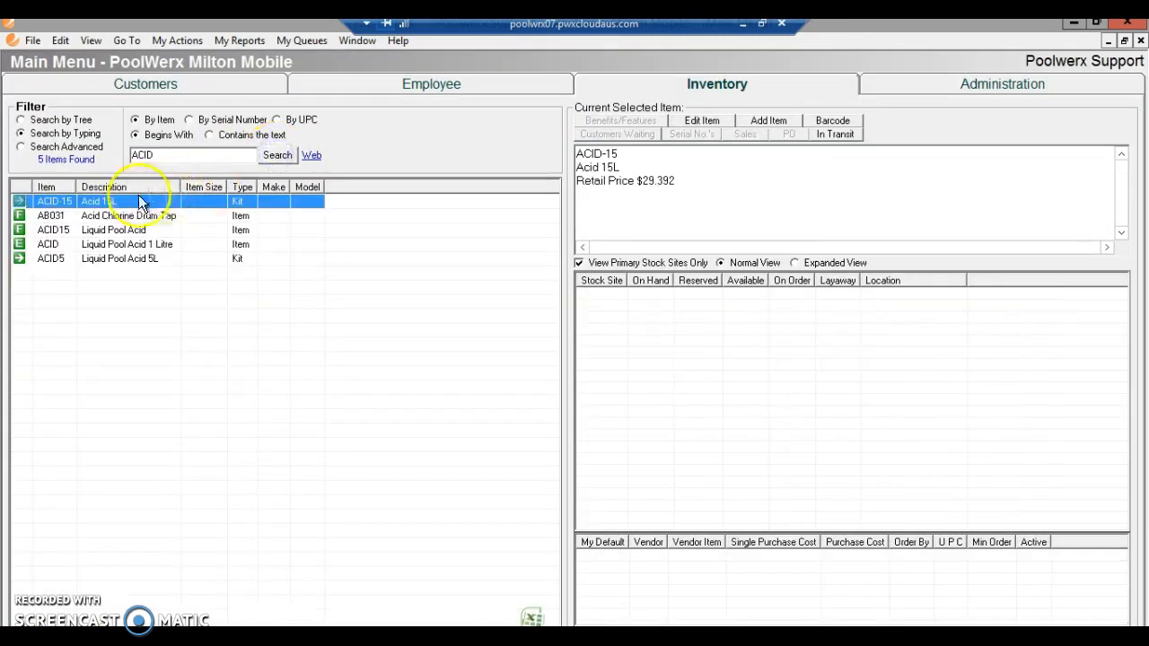
{"action": "left_click", "coordinate": [116, 245]}
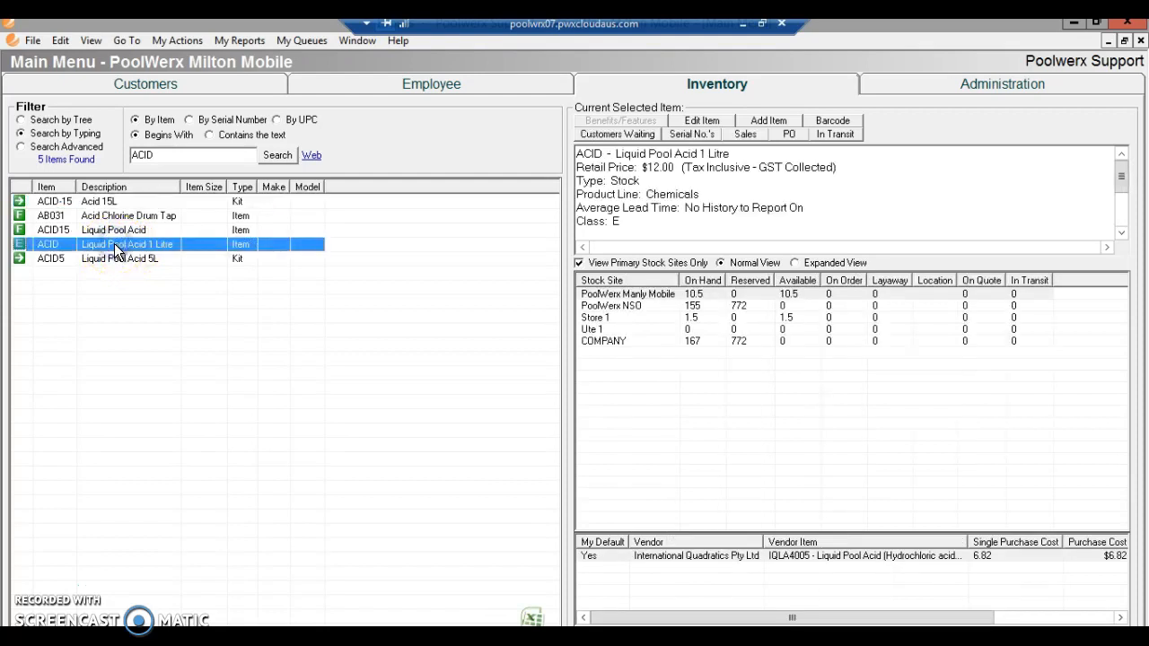
{"action": "double_click", "coordinate": [122, 250]}
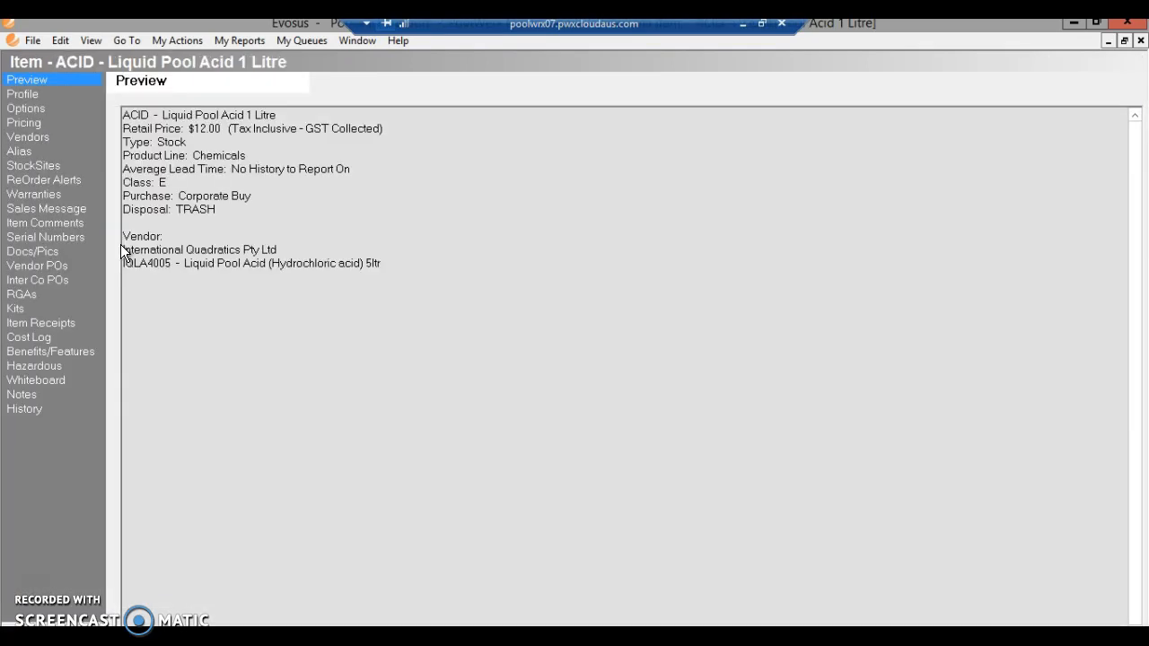
{"action": "left_click", "coordinate": [56, 620]}
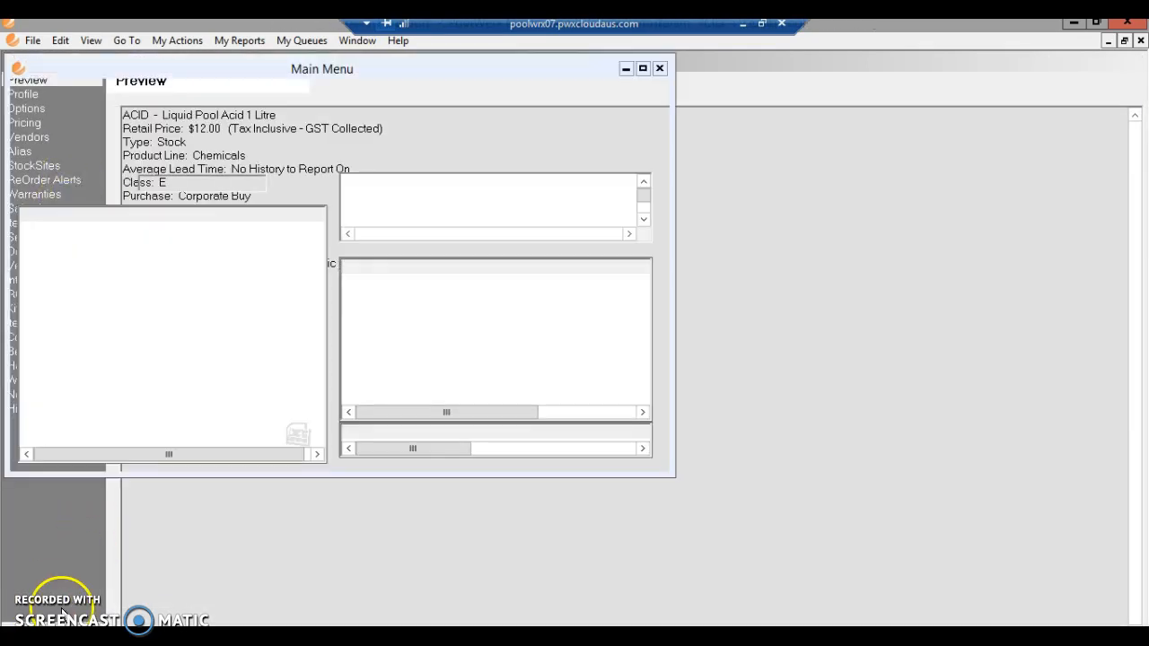
Start a stock adjustment for ACID at stock site PoolWerx NSO with a quantity of -156
{"action": "right_click", "coordinate": [127, 244]}
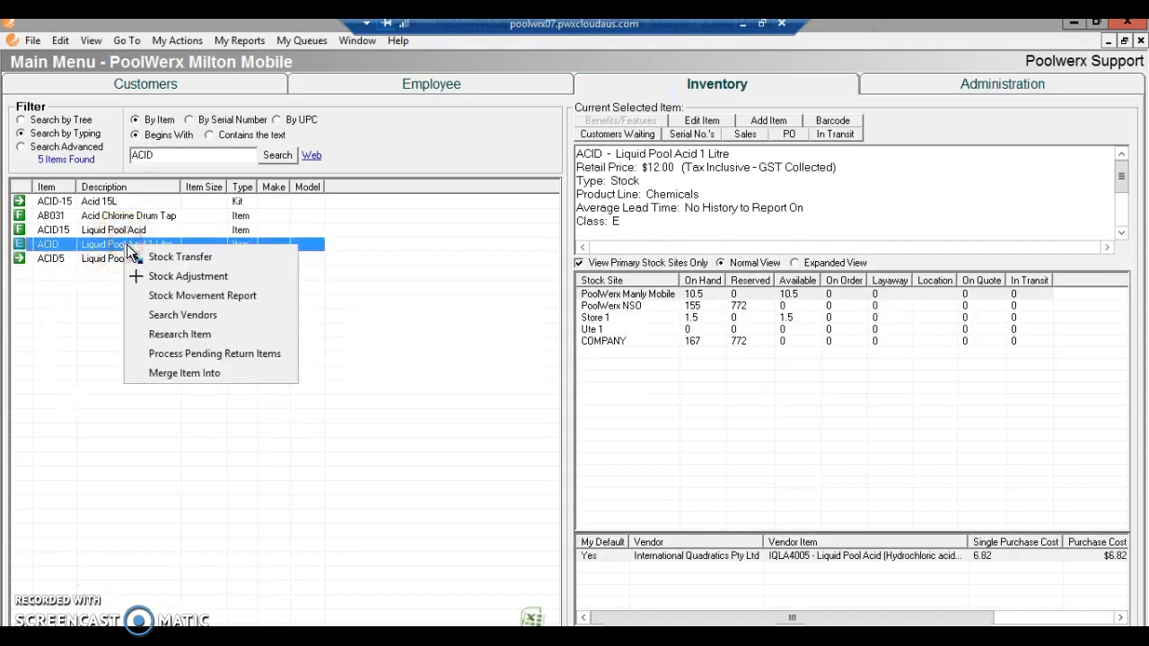
{"action": "left_click", "coordinate": [163, 275]}
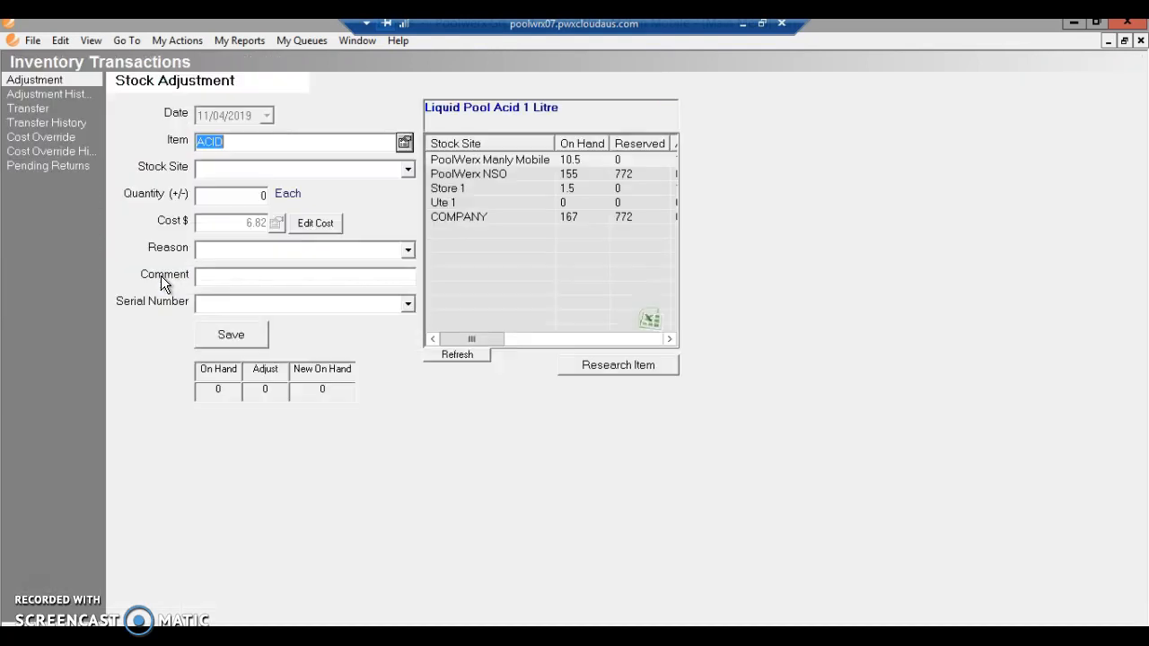
{"action": "left_click", "coordinate": [272, 170]}
{"action": "left_click", "coordinate": [260, 199]}
{"action": "left_click_drag", "start_coordinate": [267, 197], "coordinate": [263, 200]}
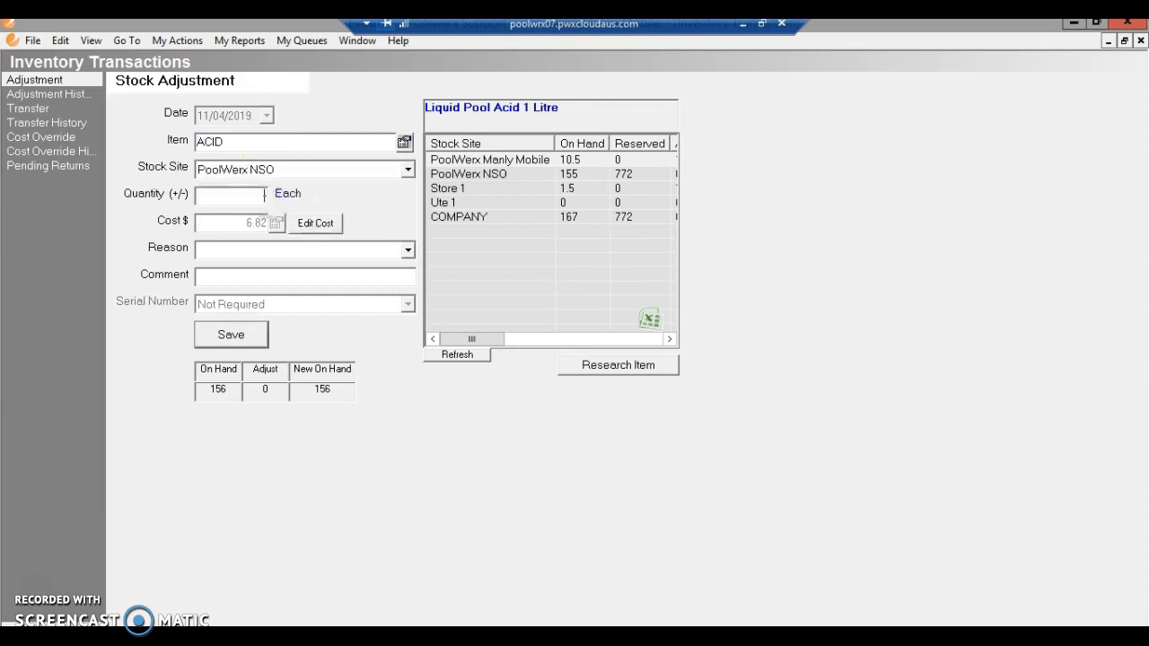
{"action": "type", "text": "-156"}
{"action": "left_click_drag", "start_coordinate": [452, 339], "coordinate": [502, 331]}
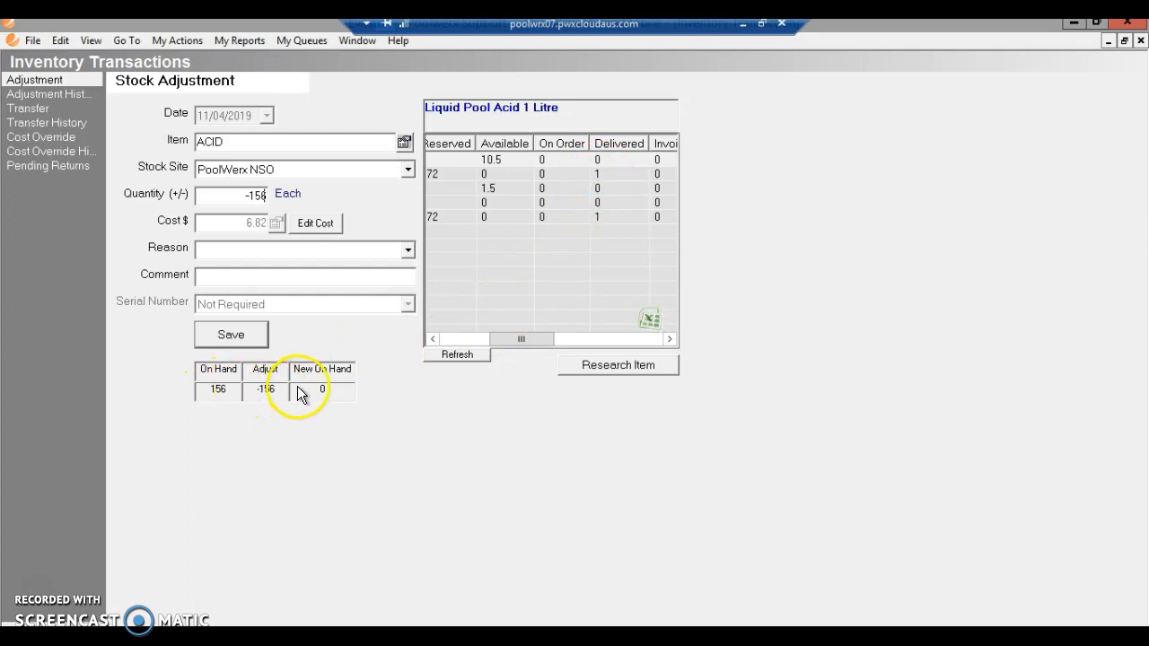
Set the adjustment reason to Physical Count, add the comment "Correction of setup" and save the adjustment
{"action": "left_click", "coordinate": [243, 250]}
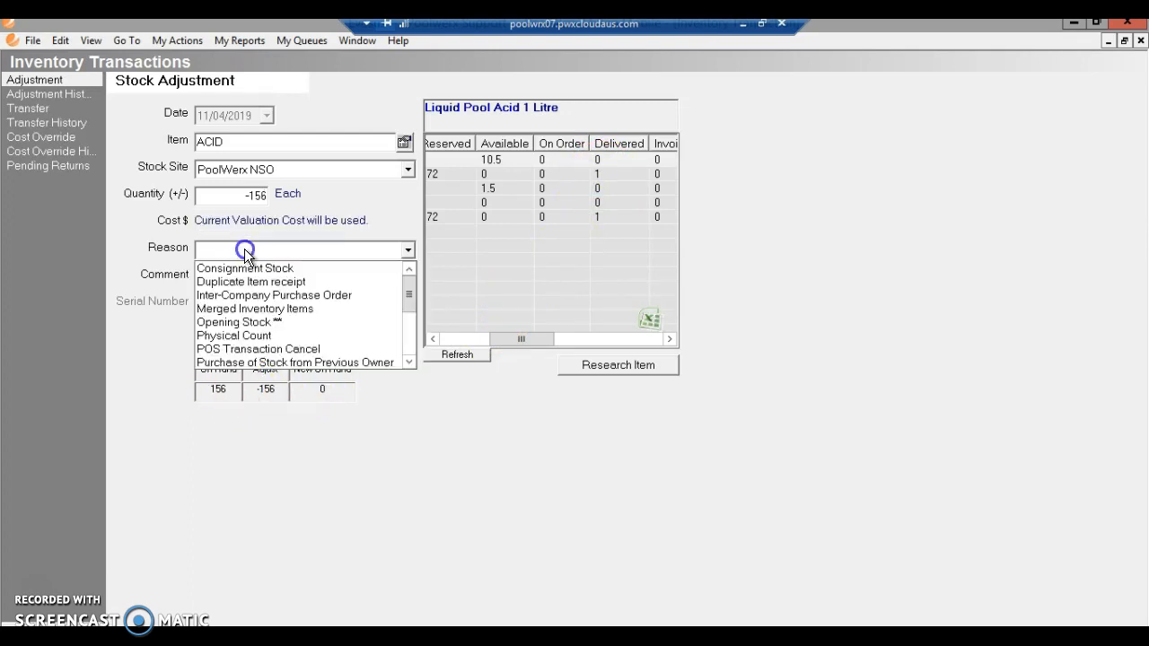
{"action": "left_click", "coordinate": [248, 337]}
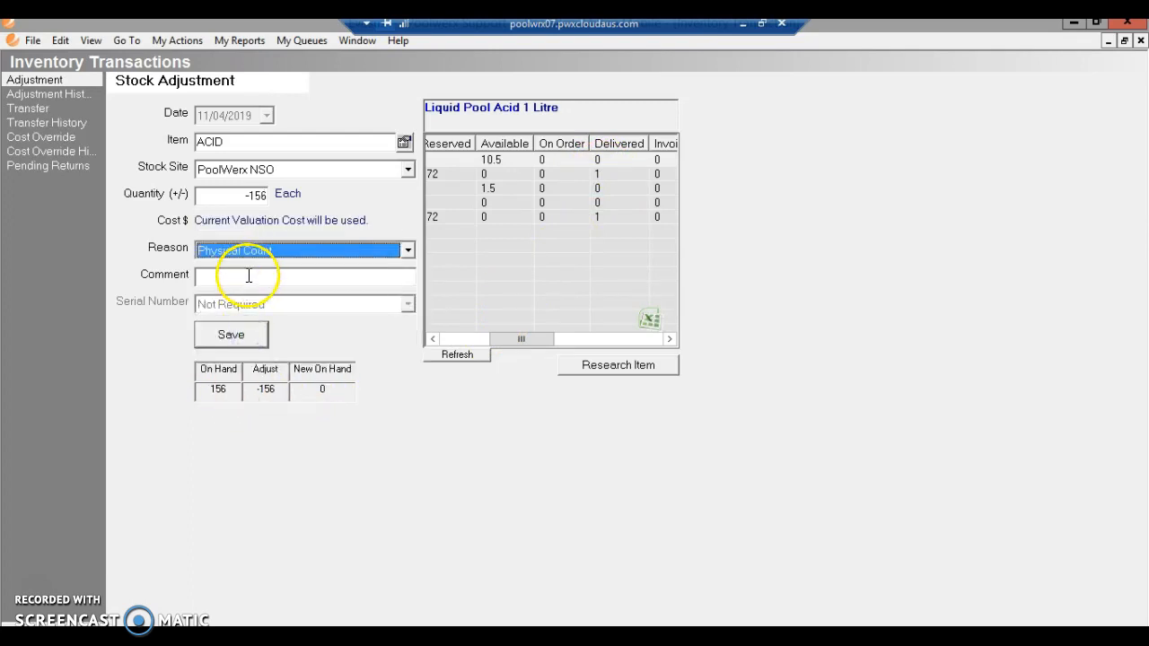
{"action": "left_click", "coordinate": [252, 274]}
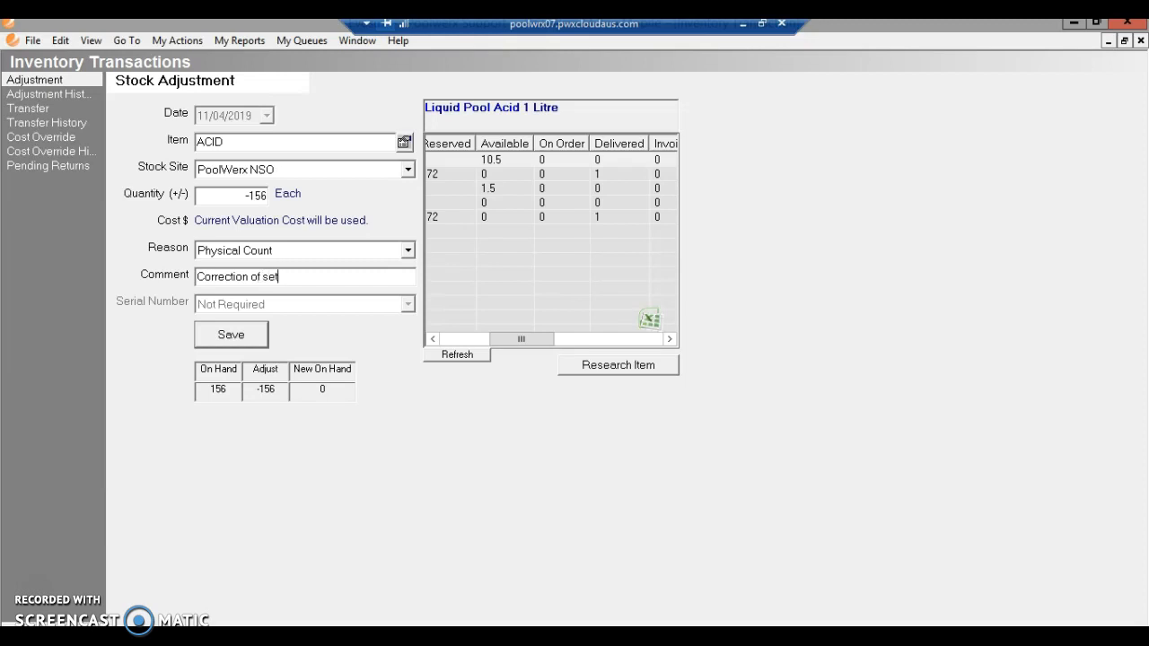
{"action": "type", "text": "Correction of setup"}
{"action": "left_click", "coordinate": [230, 333]}
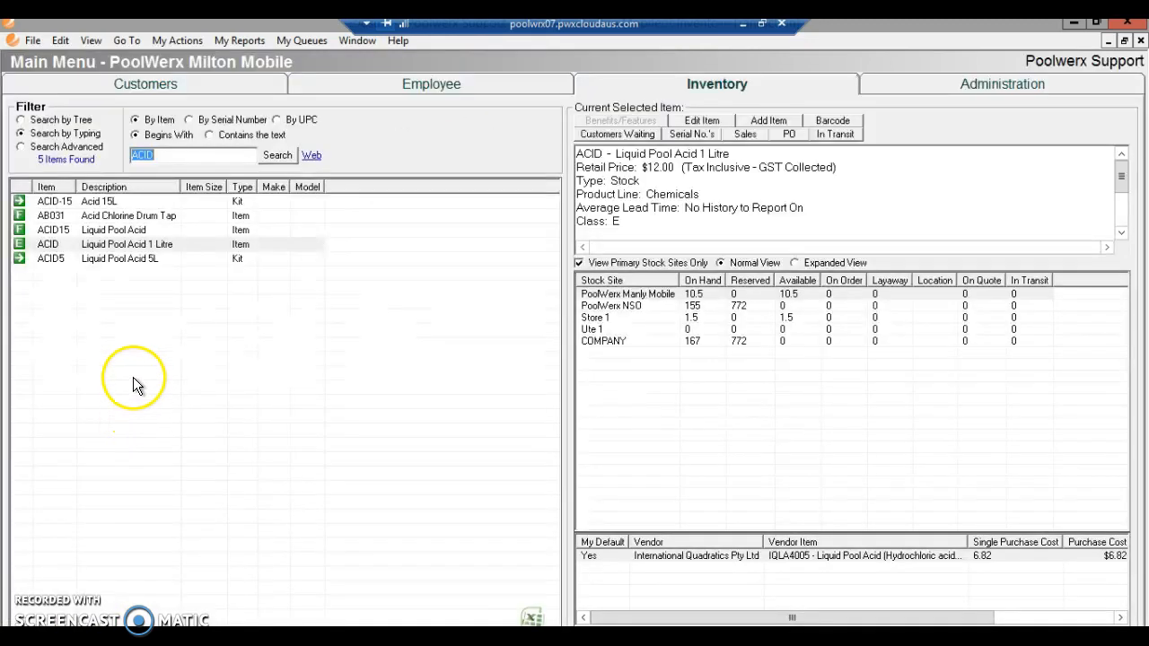
Open the ACID item's profile, set its sell unit of measure to LTR and save the change
{"action": "left_click", "coordinate": [151, 245]}
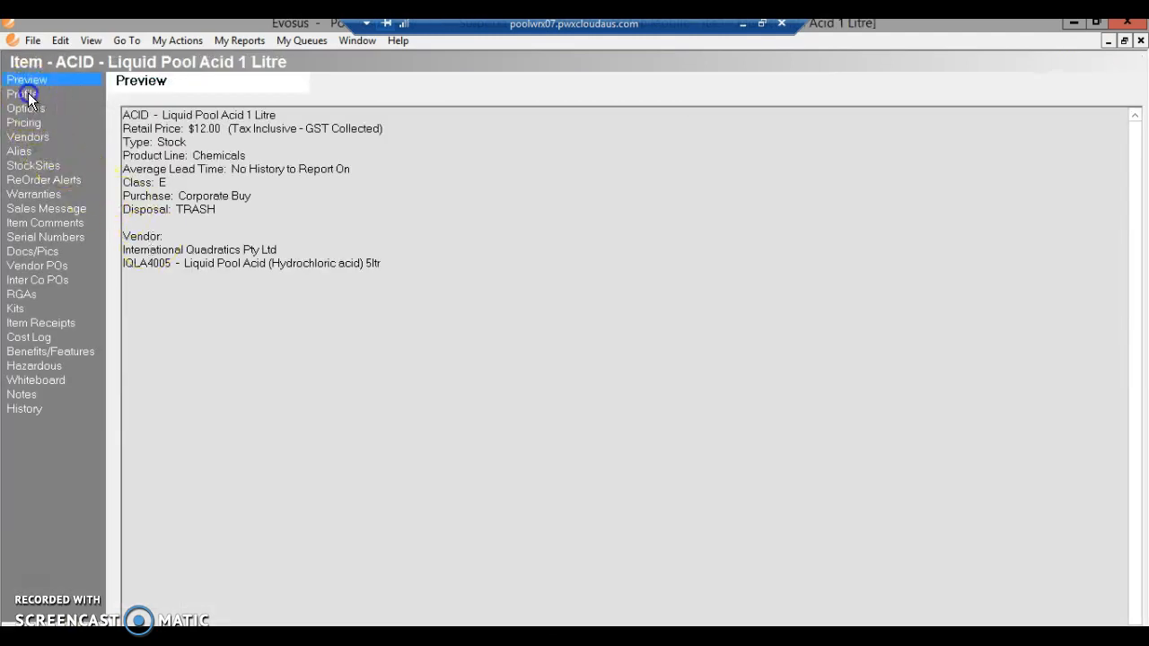
{"action": "left_click", "coordinate": [27, 95]}
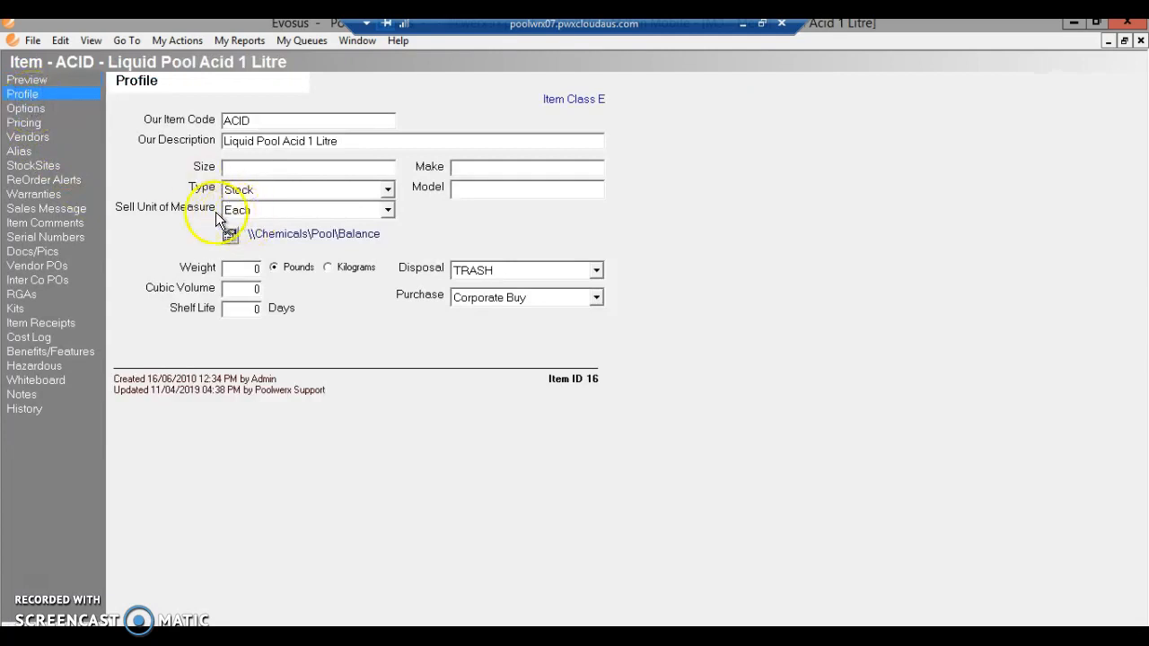
{"action": "left_click", "coordinate": [387, 211]}
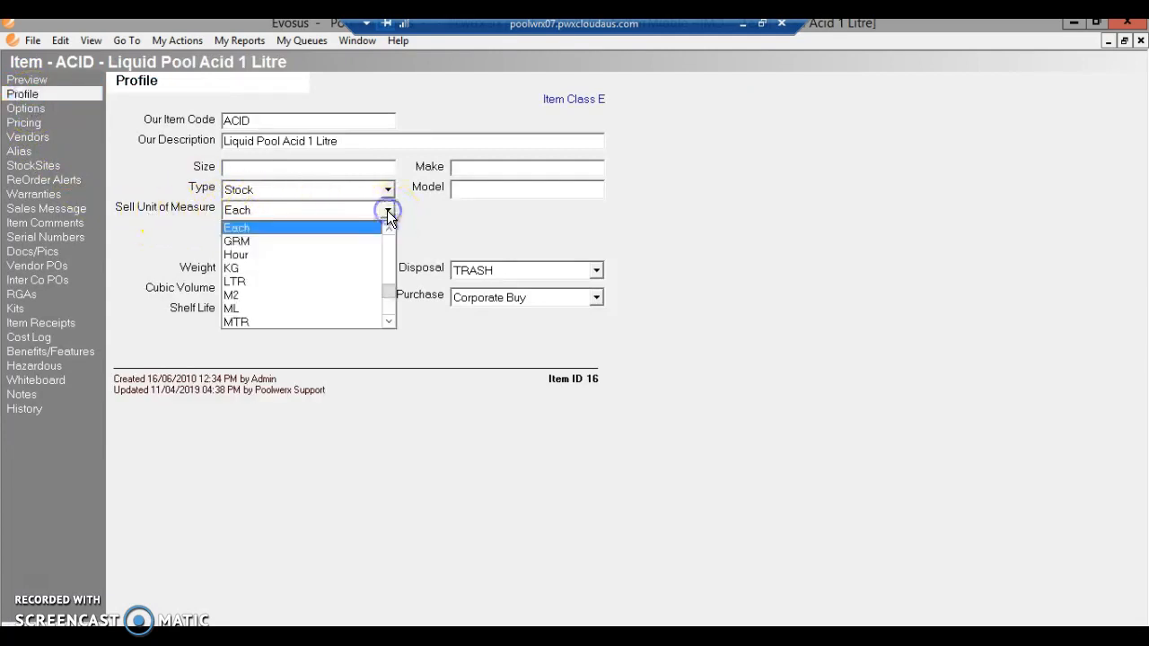
{"action": "left_click", "coordinate": [260, 280]}
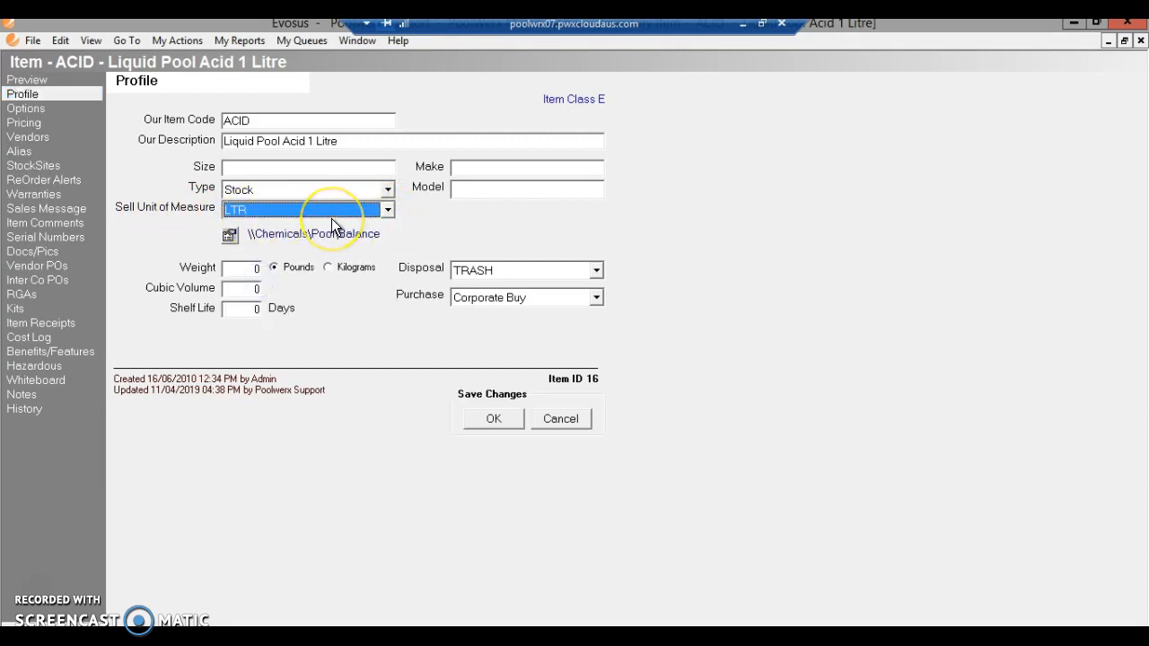
{"action": "left_click", "coordinate": [22, 123]}
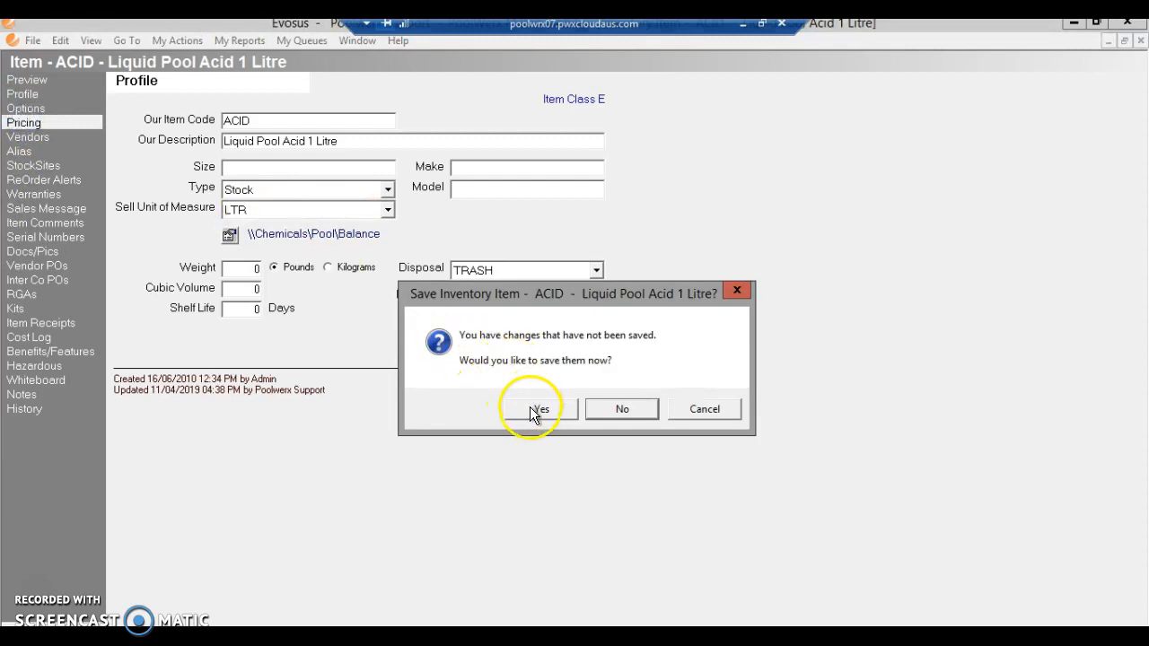
{"action": "left_click", "coordinate": [536, 409]}
Set ACID's fixed tax-inclusive retail price to $1.50 and save the pricing
{"action": "left_click_drag", "start_coordinate": [270, 237], "coordinate": [291, 240]}
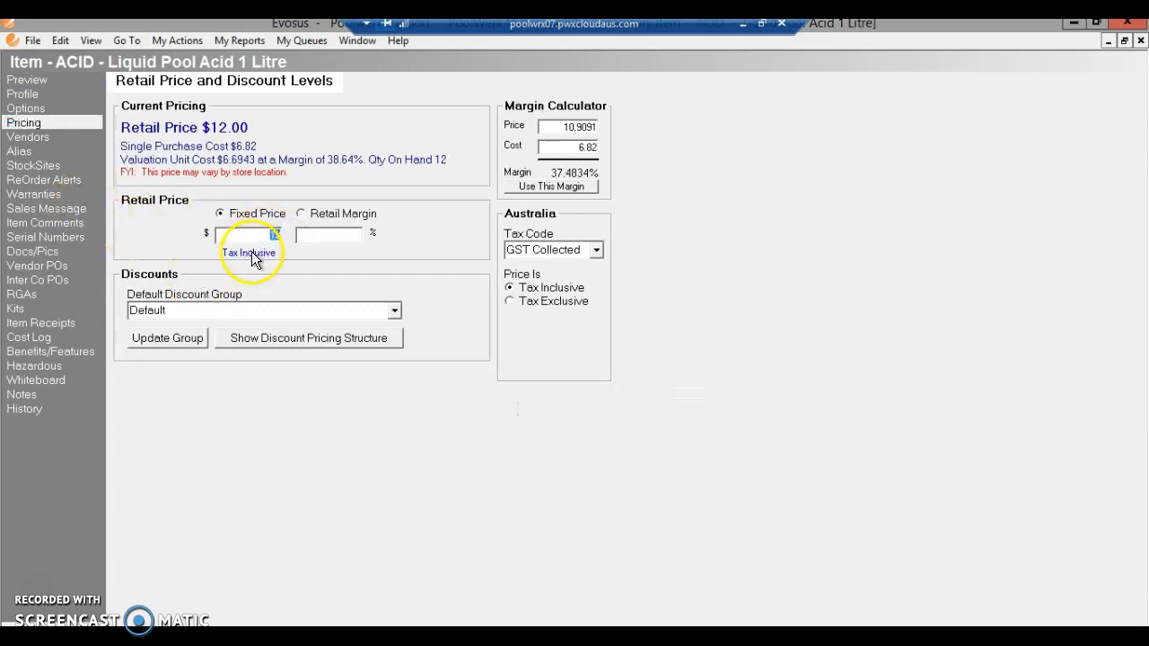
{"action": "type", "text": "15"}
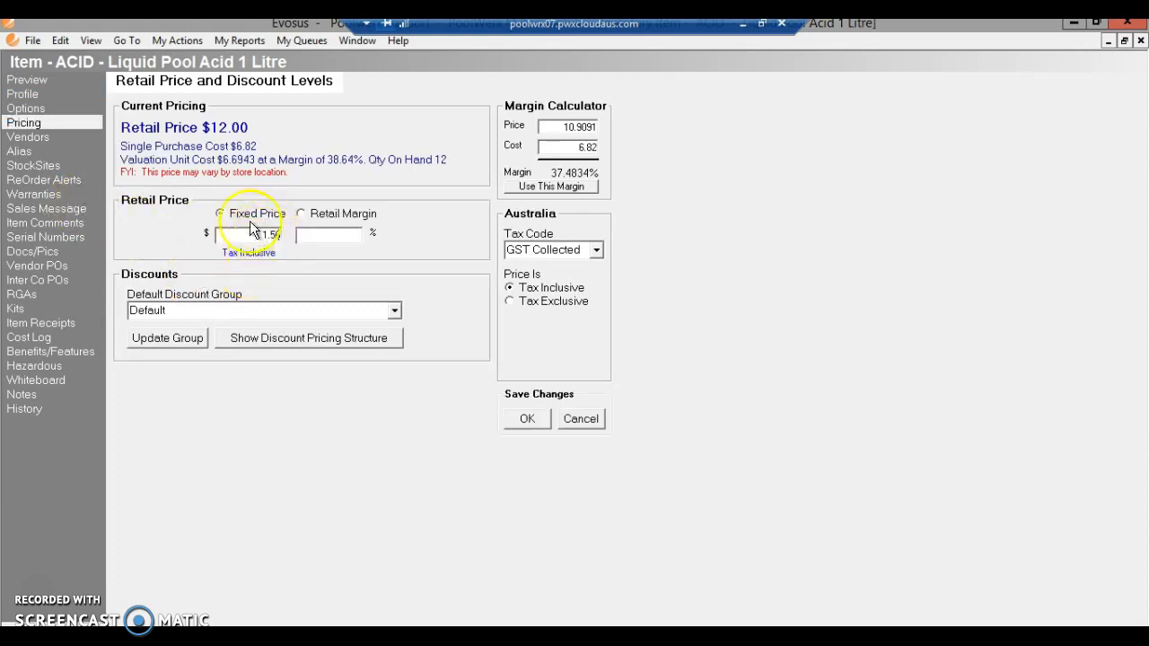
{"action": "left_click", "coordinate": [527, 419]}
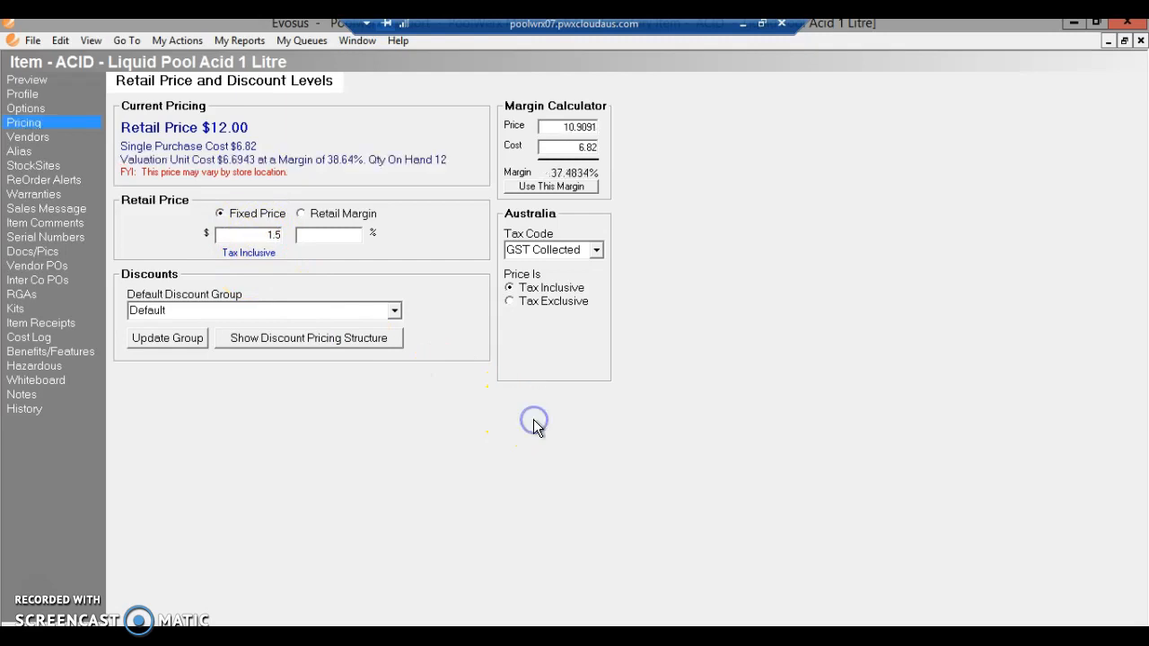
Set the ordering unit of measure on ACID's International Quadratics vendor record to 5L Jar, save it and return to the inventory list
{"action": "left_click", "coordinate": [41, 142]}
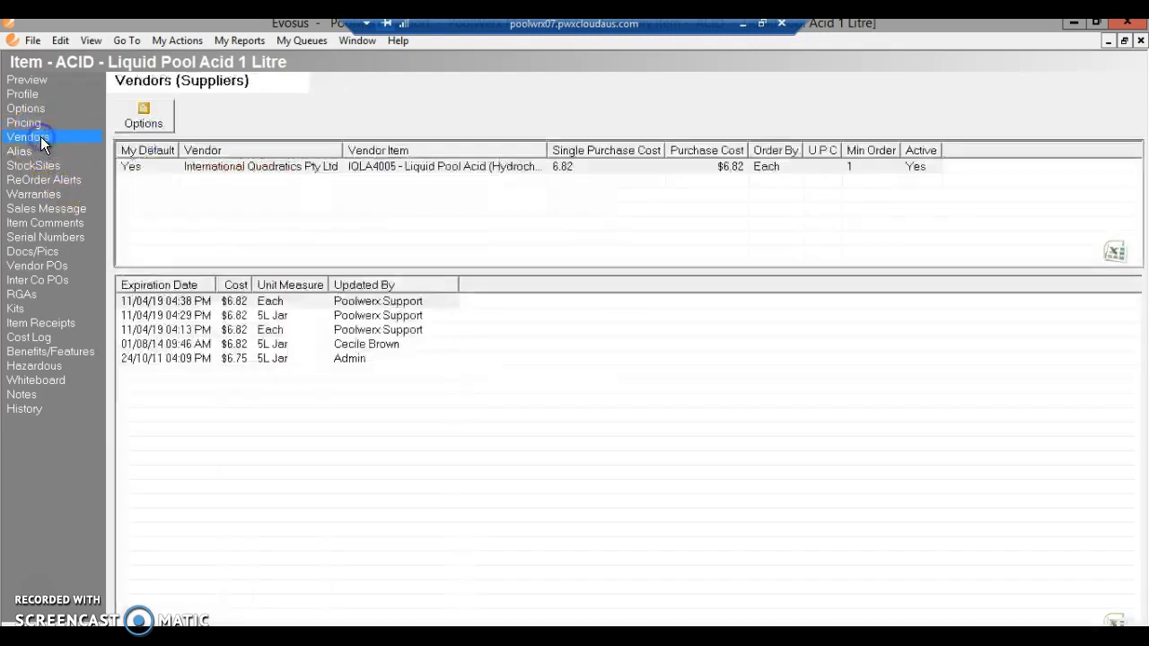
{"action": "double_click", "coordinate": [398, 166]}
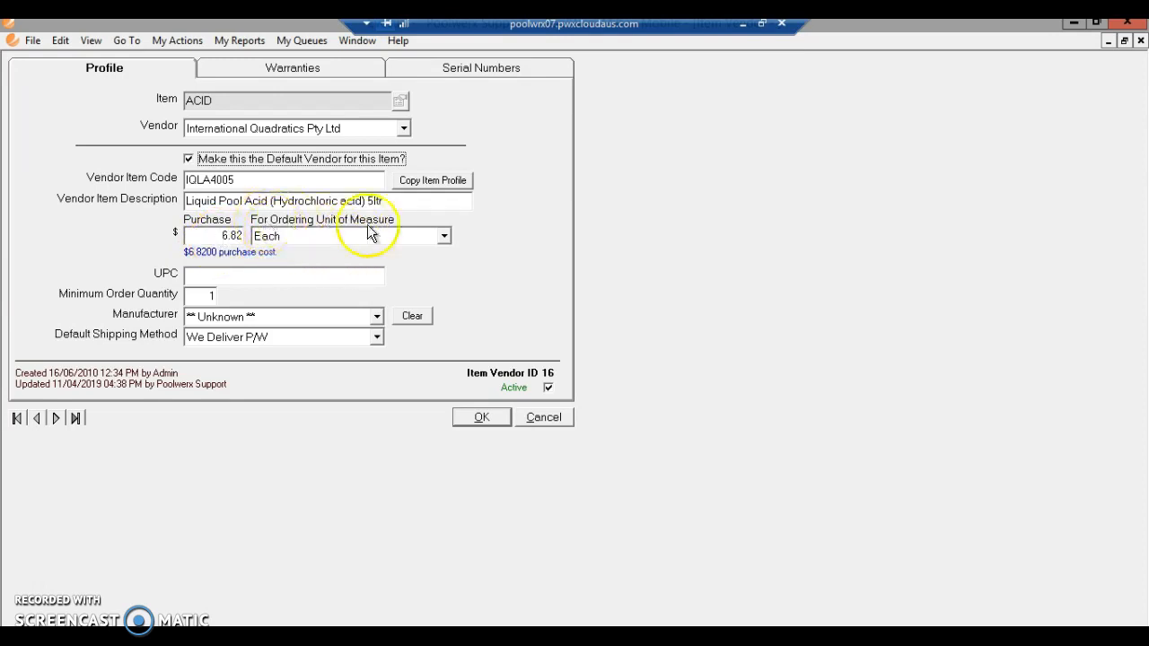
{"action": "left_click", "coordinate": [442, 236]}
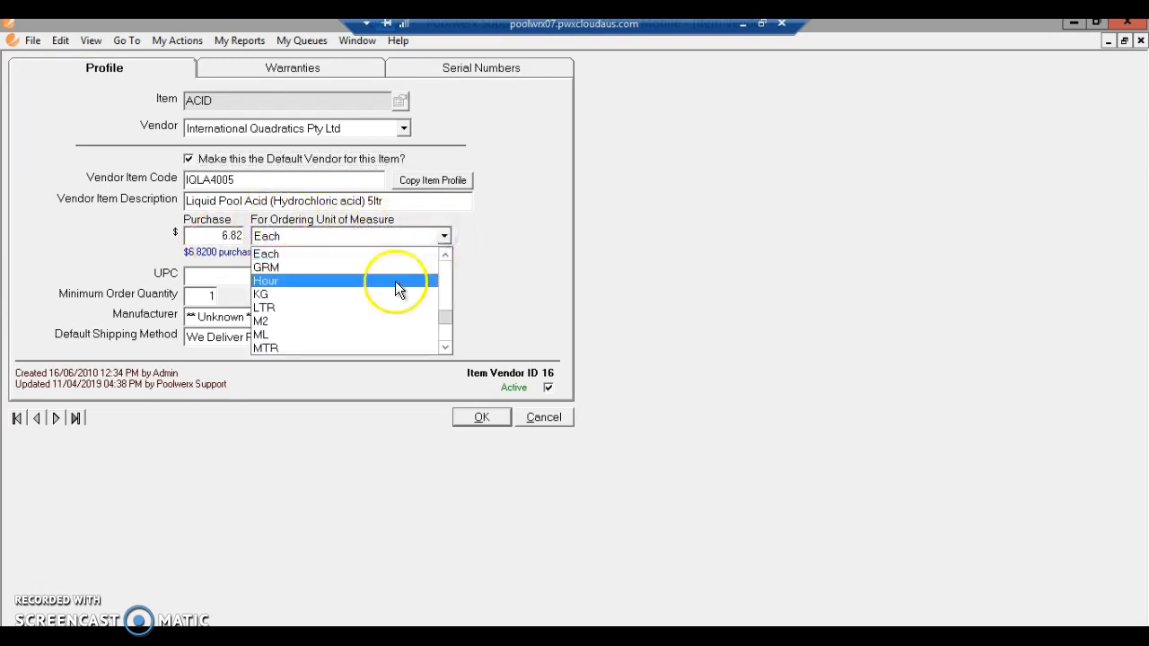
{"action": "left_click", "coordinate": [446, 256]}
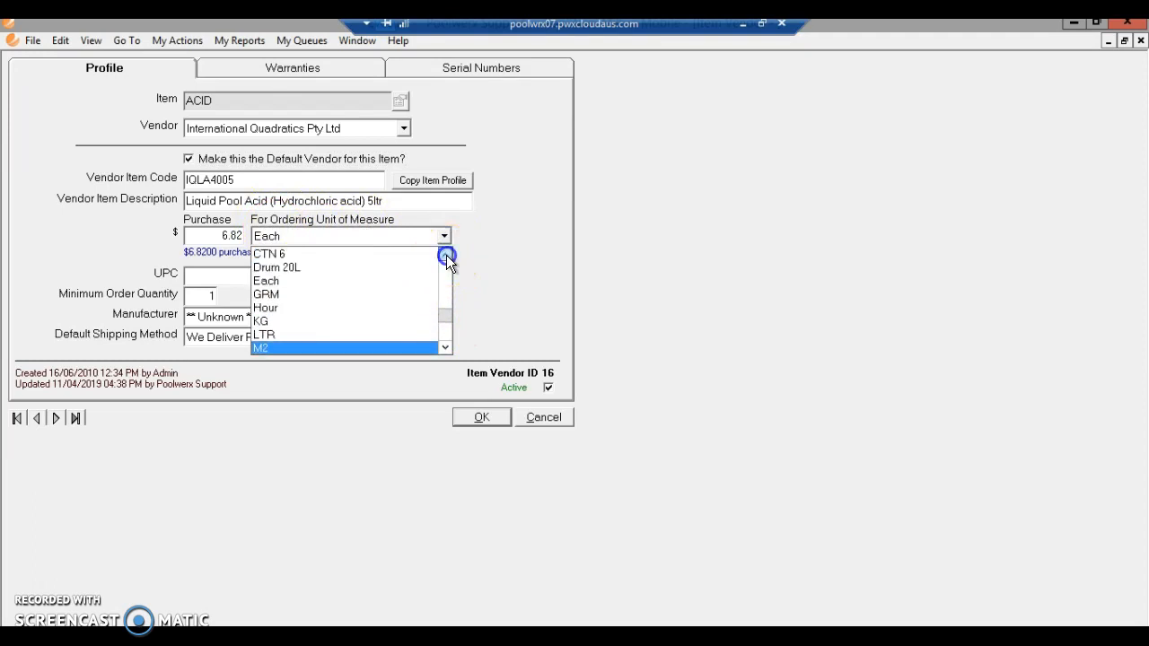
{"action": "left_click_drag", "start_coordinate": [447, 255], "coordinate": [446, 255]}
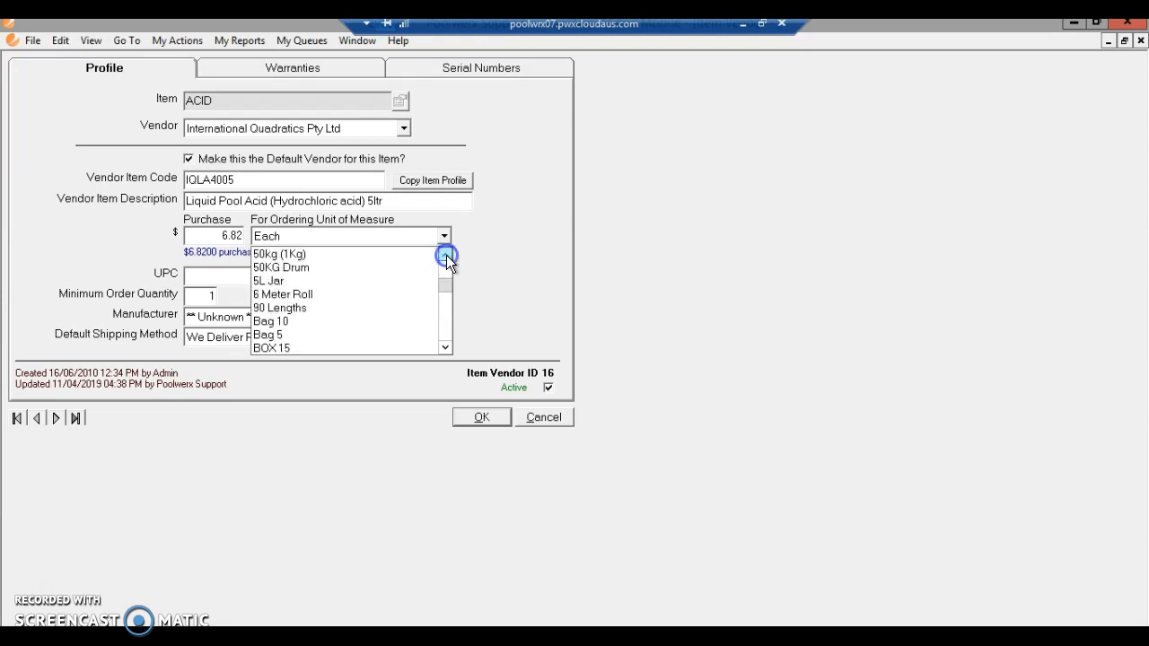
{"action": "left_click", "coordinate": [282, 279]}
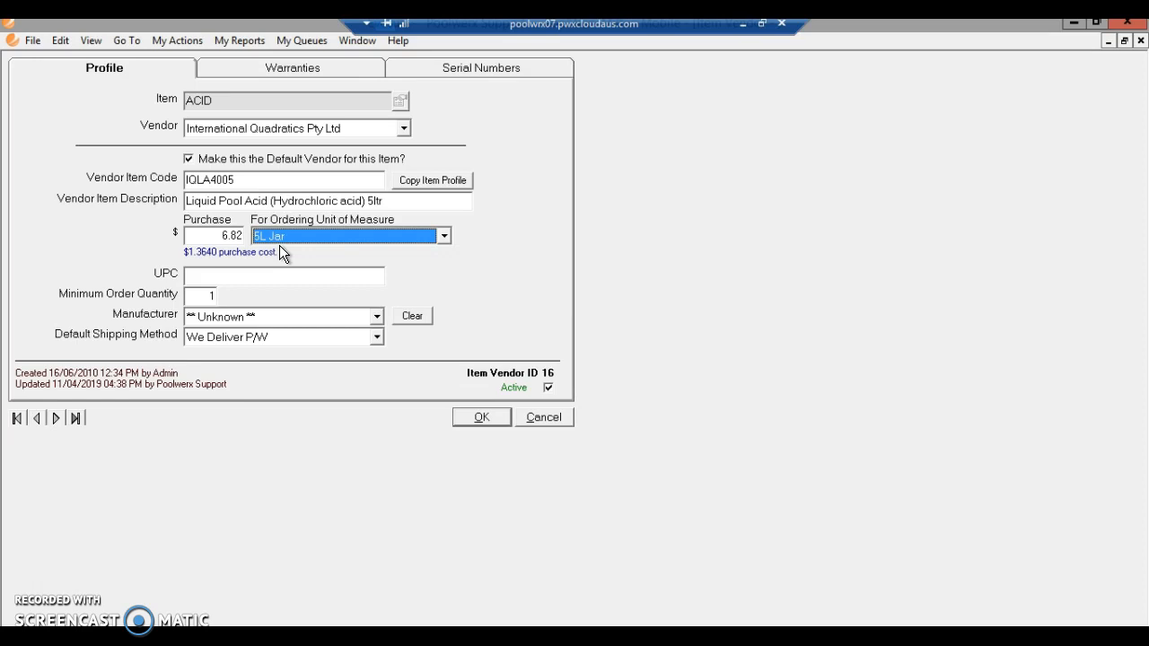
{"action": "left_click", "coordinate": [482, 417]}
{"action": "left_click", "coordinate": [628, 399]}
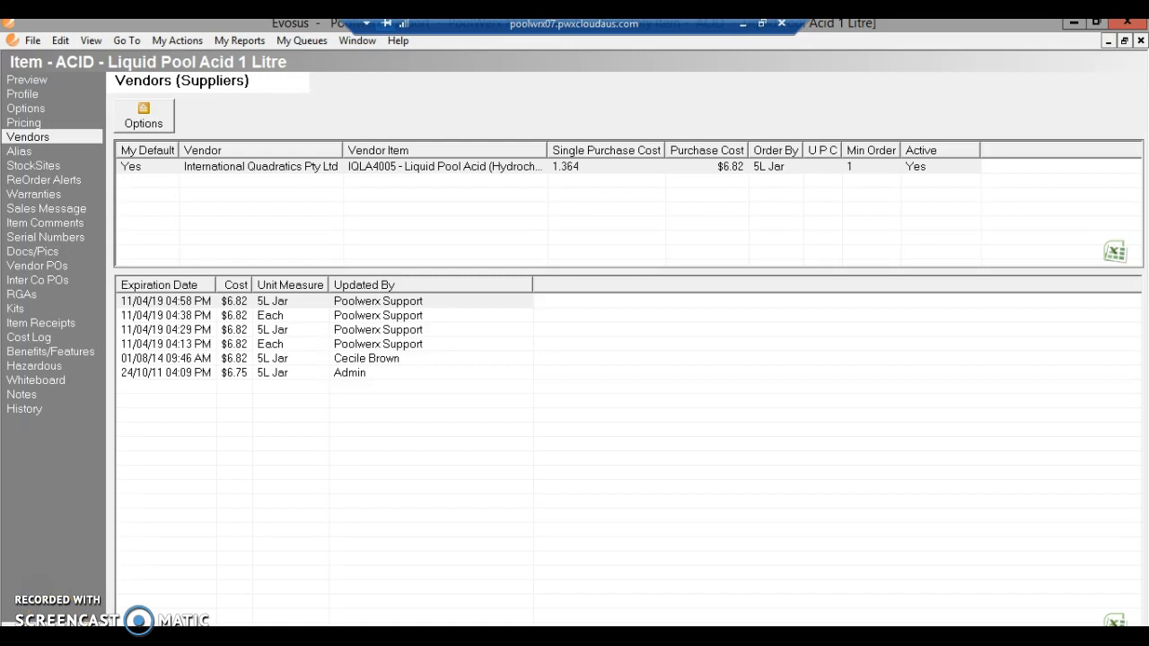
{"action": "key", "text": "Escape"}
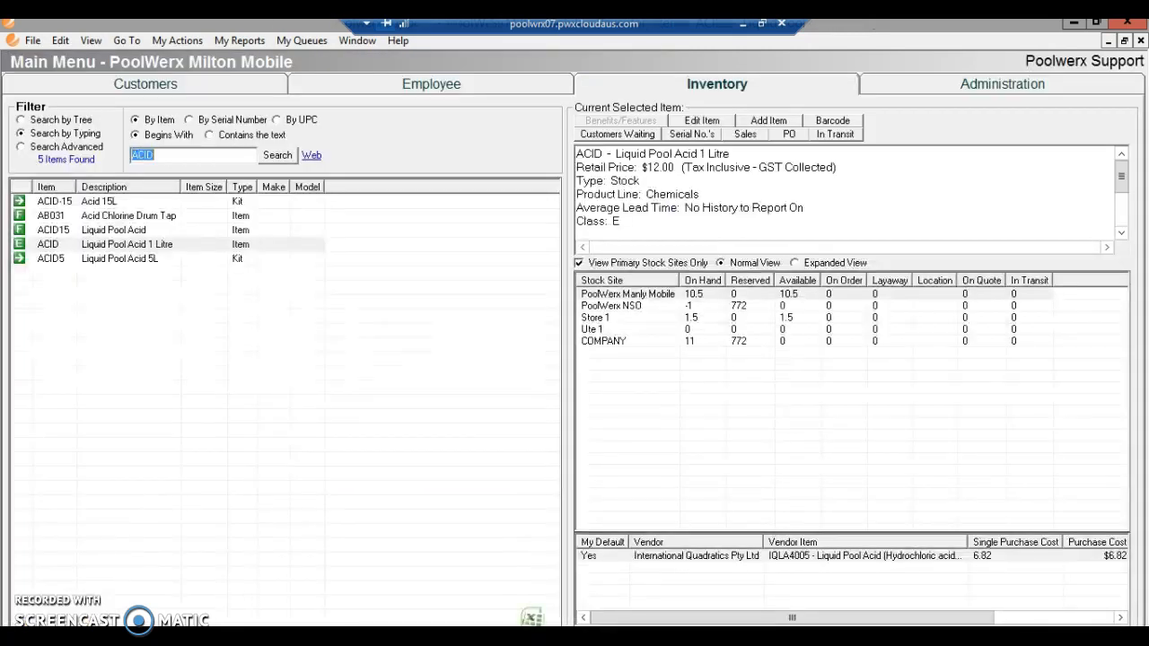
Record a stock adjustment of 560 LTR for ACID at PoolWerx NSO with the reason Physical Count, then return to the inventory list
{"action": "left_click", "coordinate": [148, 244]}
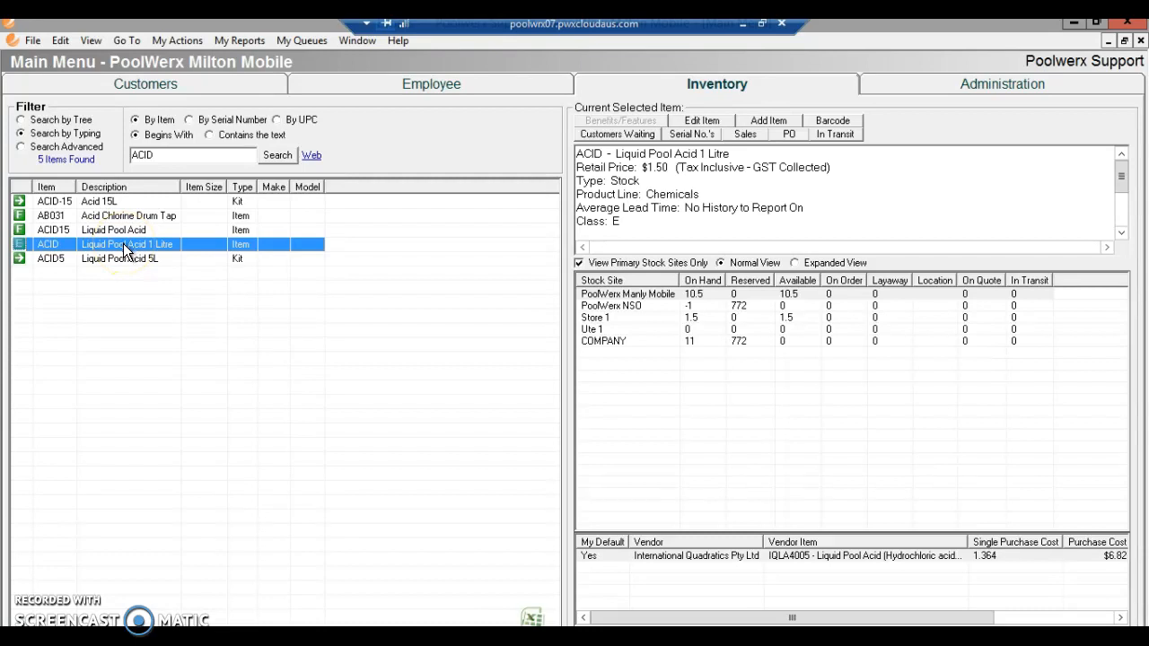
{"action": "right_click", "coordinate": [126, 251]}
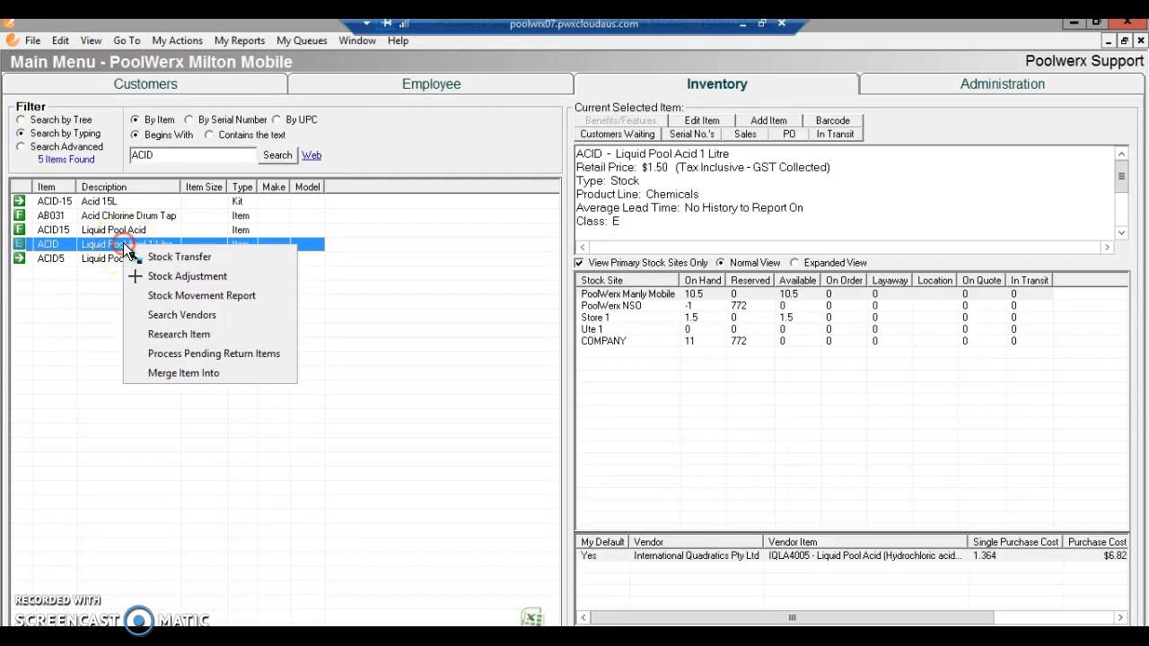
{"action": "left_click", "coordinate": [175, 278]}
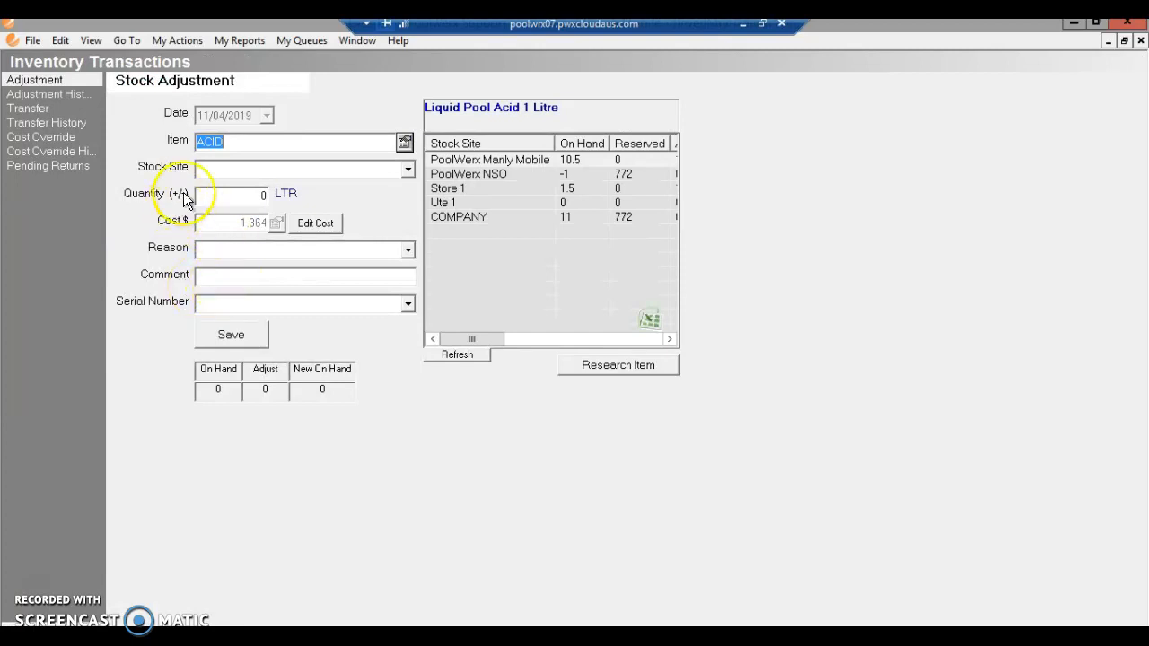
{"action": "left_click", "coordinate": [249, 166]}
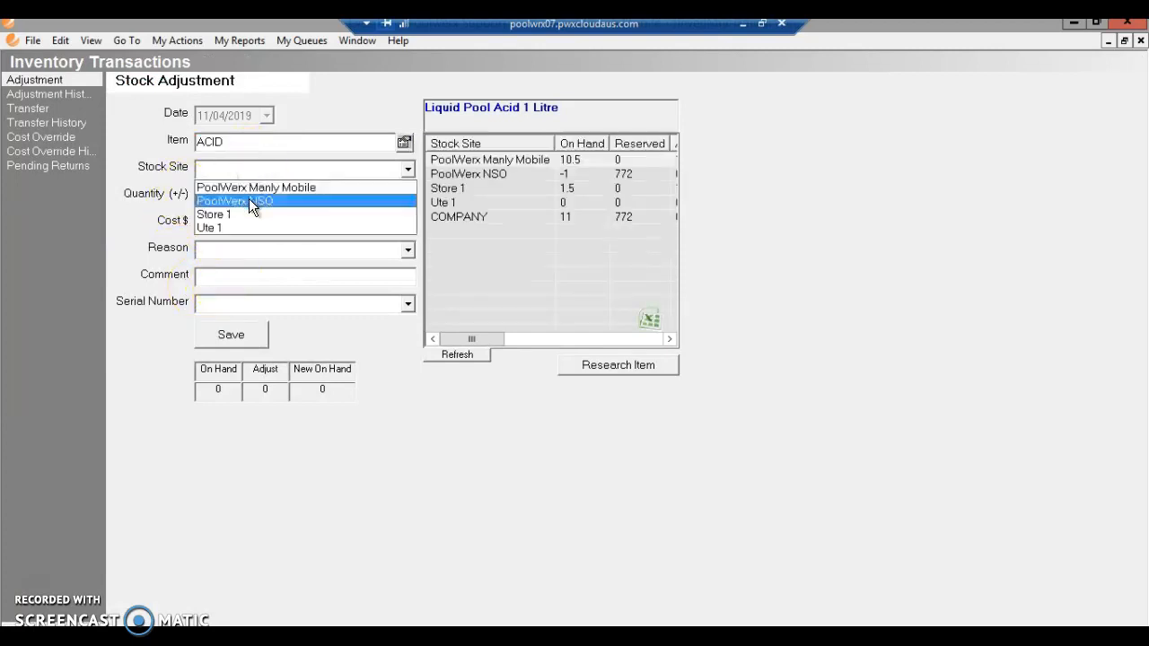
{"action": "left_click", "coordinate": [248, 201]}
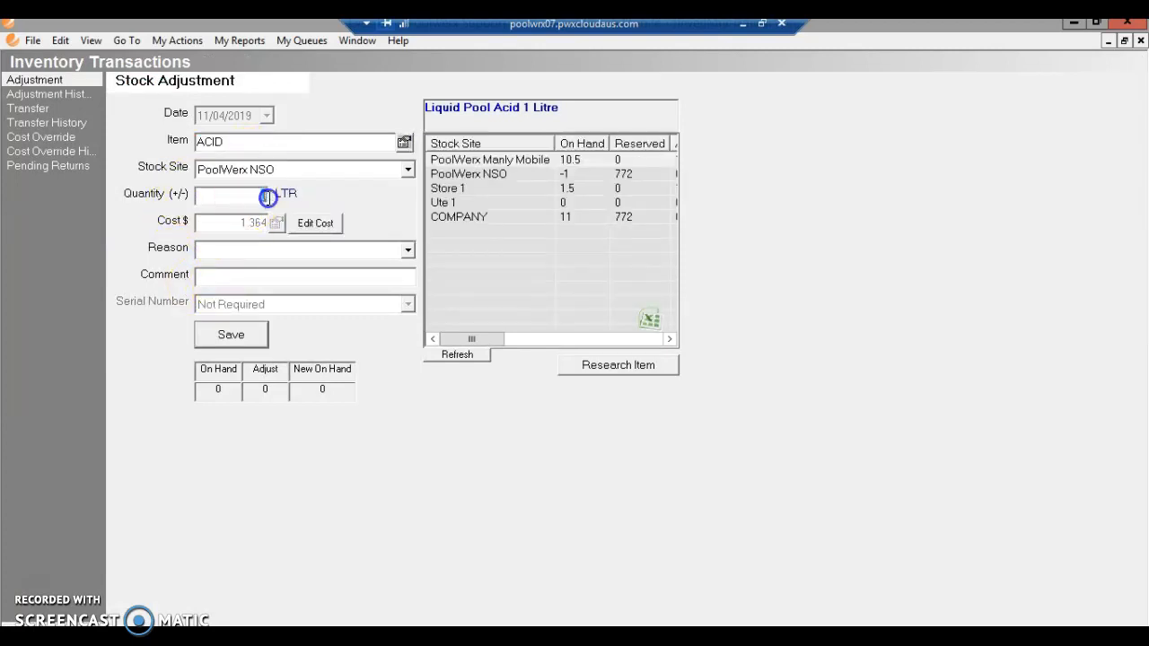
{"action": "type", "text": "560"}
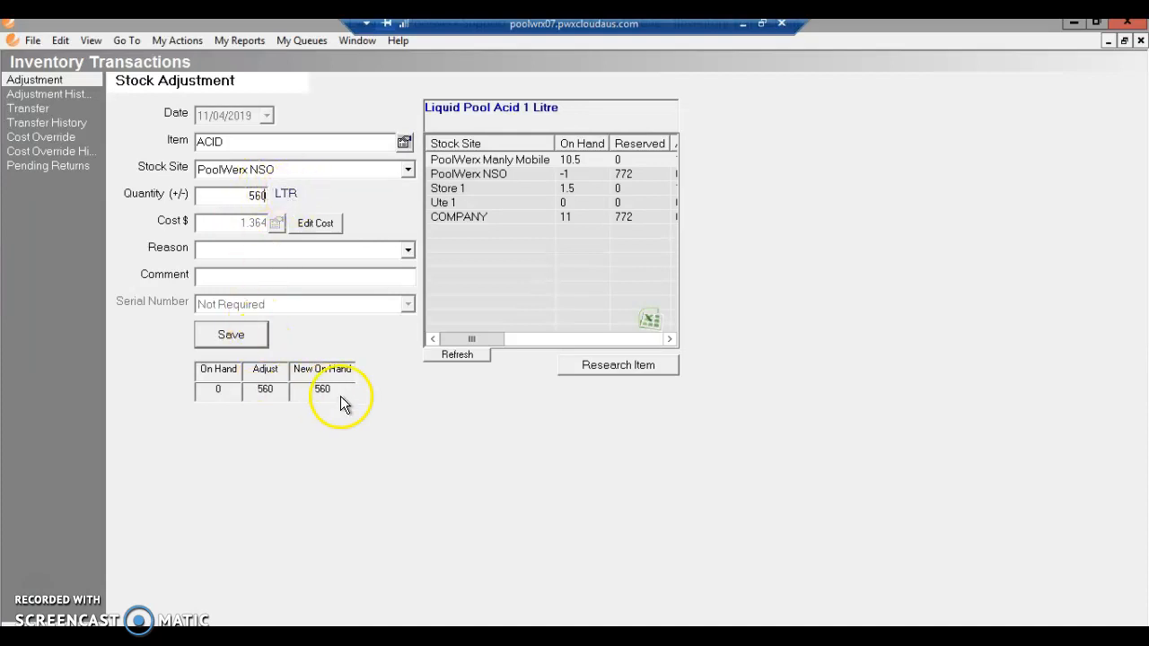
{"action": "left_click", "coordinate": [248, 250]}
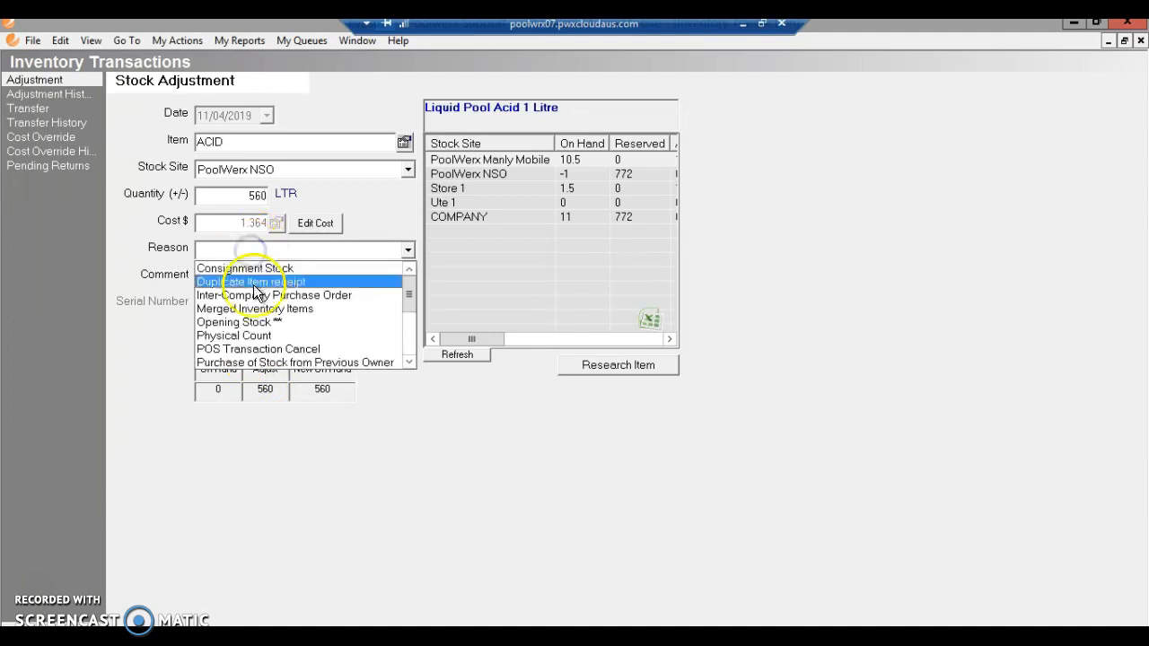
{"action": "left_click", "coordinate": [259, 337]}
{"action": "left_click", "coordinate": [248, 333]}
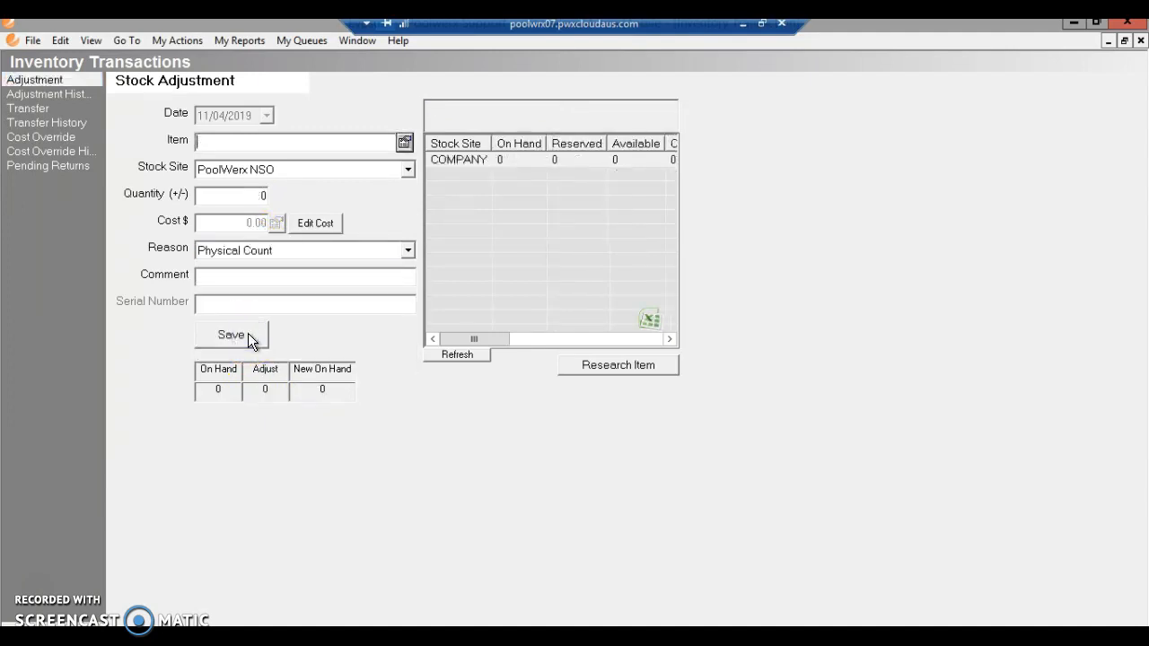
{"action": "left_click", "coordinate": [72, 632]}
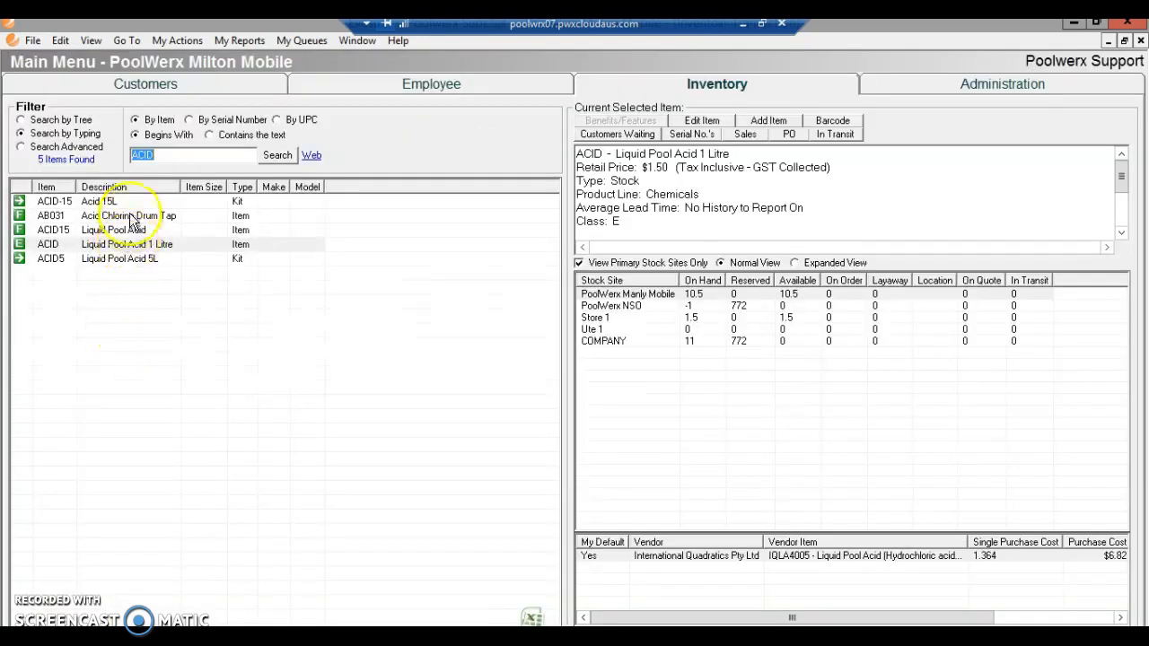
Review ACID's PoolWerx NSO stock, vendor purchase cost and retail price in the inventory list
{"action": "left_click", "coordinate": [130, 250]}
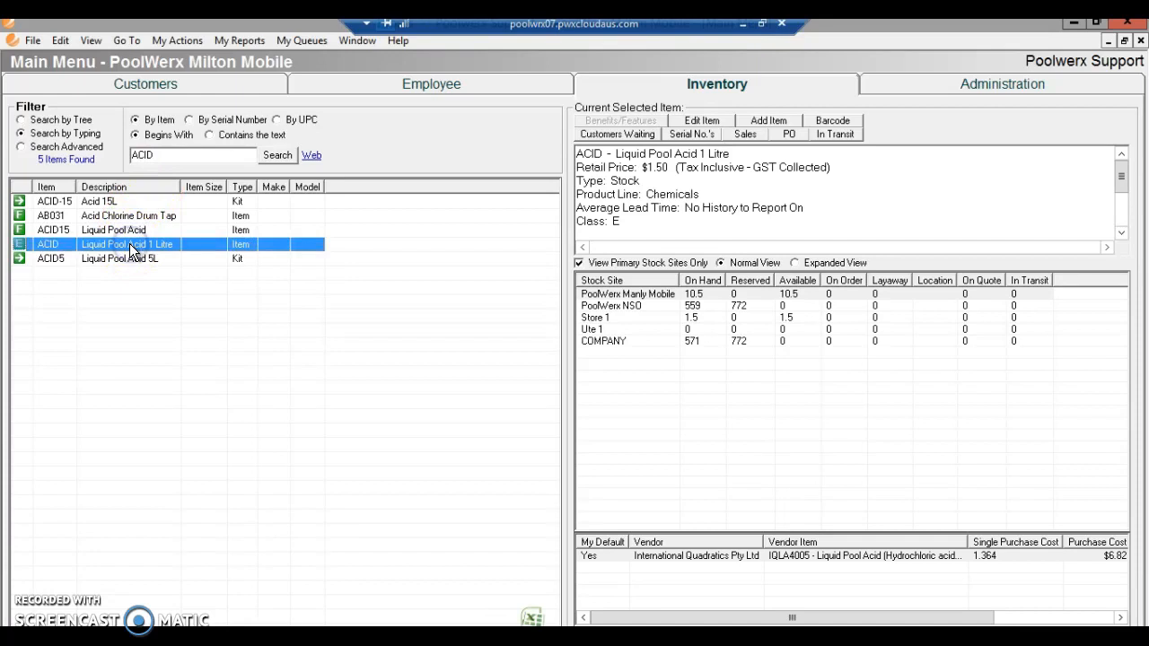
{"action": "left_click", "coordinate": [694, 307]}
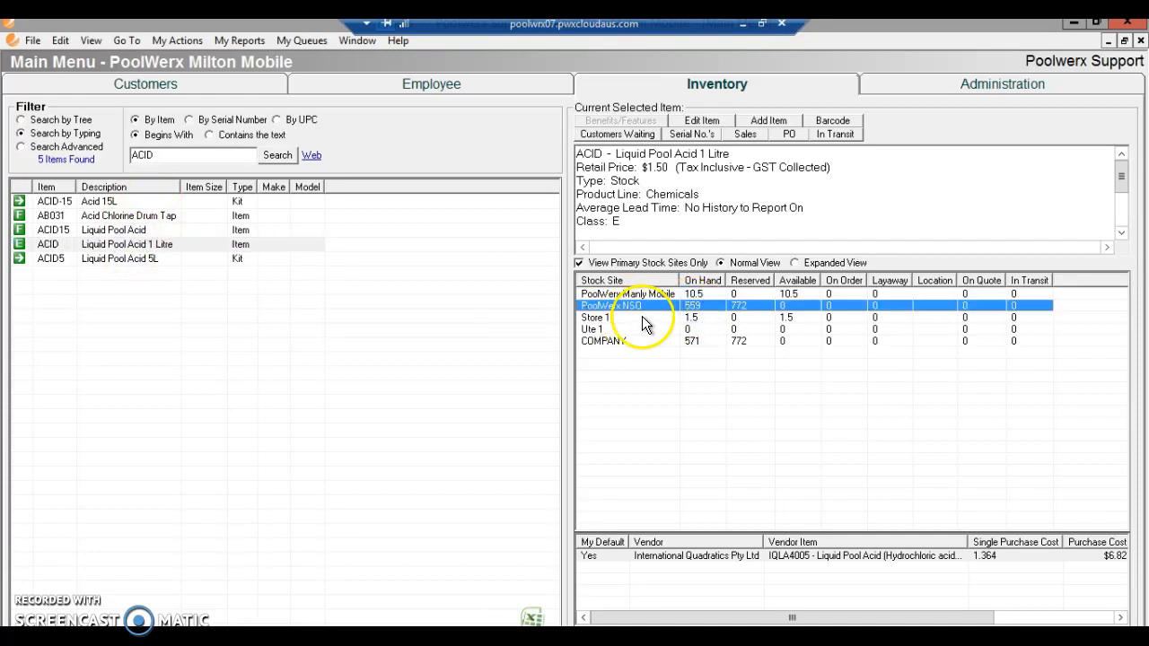
{"action": "left_click", "coordinate": [1050, 556]}
{"action": "left_click_drag", "start_coordinate": [947, 620], "coordinate": [975, 618]}
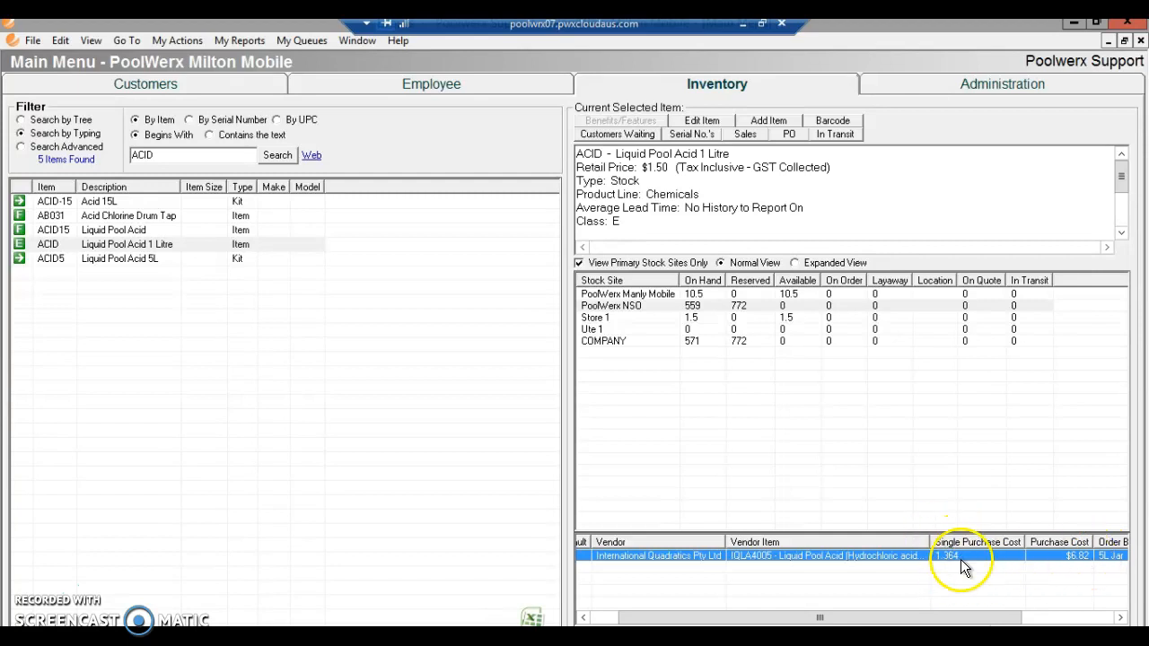
{"action": "left_click", "coordinate": [131, 244]}
{"action": "left_click_drag", "start_coordinate": [638, 168], "coordinate": [694, 172]}
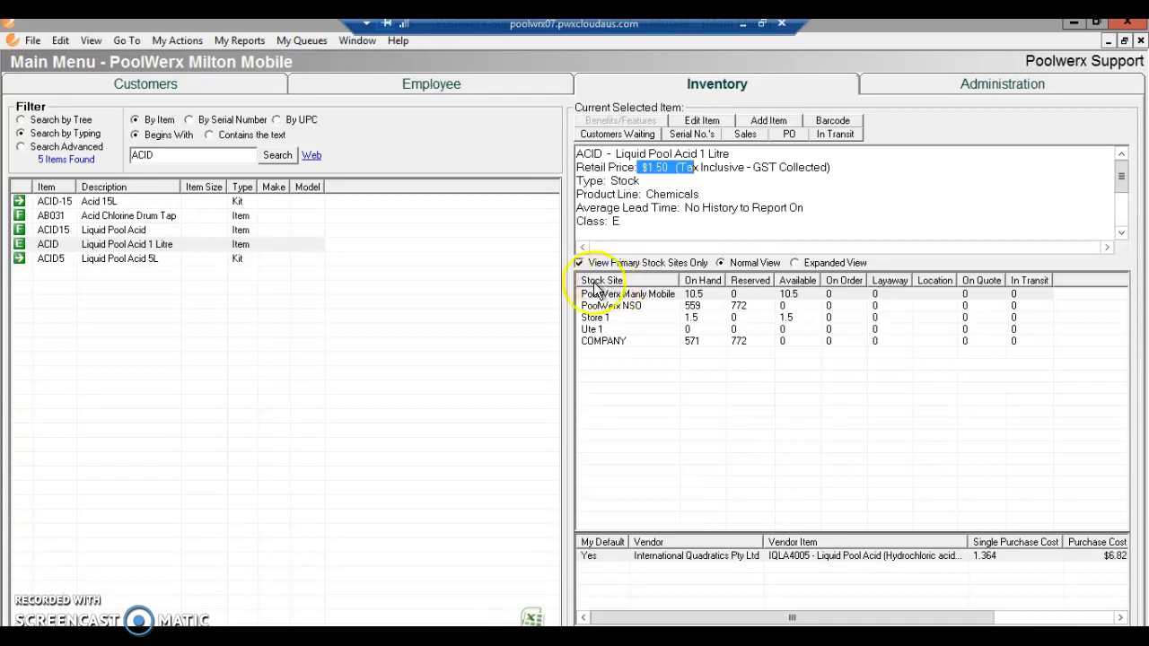
Select the ACID5 Liquid Pool Acid 5L kit and check its details
{"action": "left_click", "coordinate": [144, 264]}
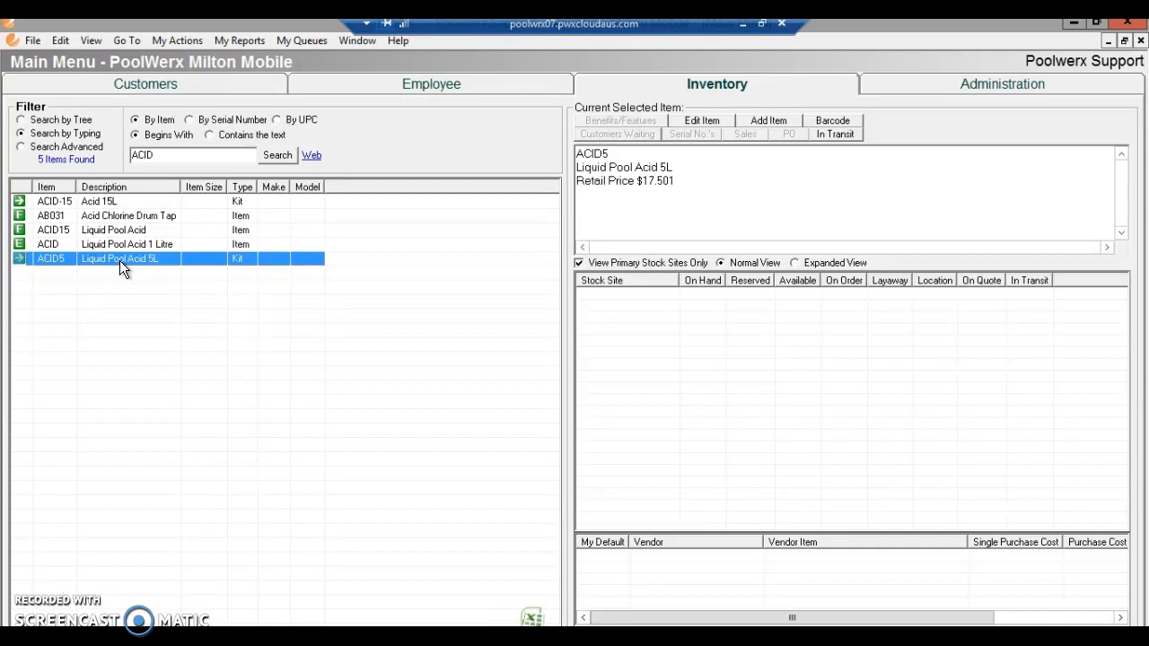
{"action": "left_click", "coordinate": [105, 273]}
{"action": "left_click", "coordinate": [160, 293]}
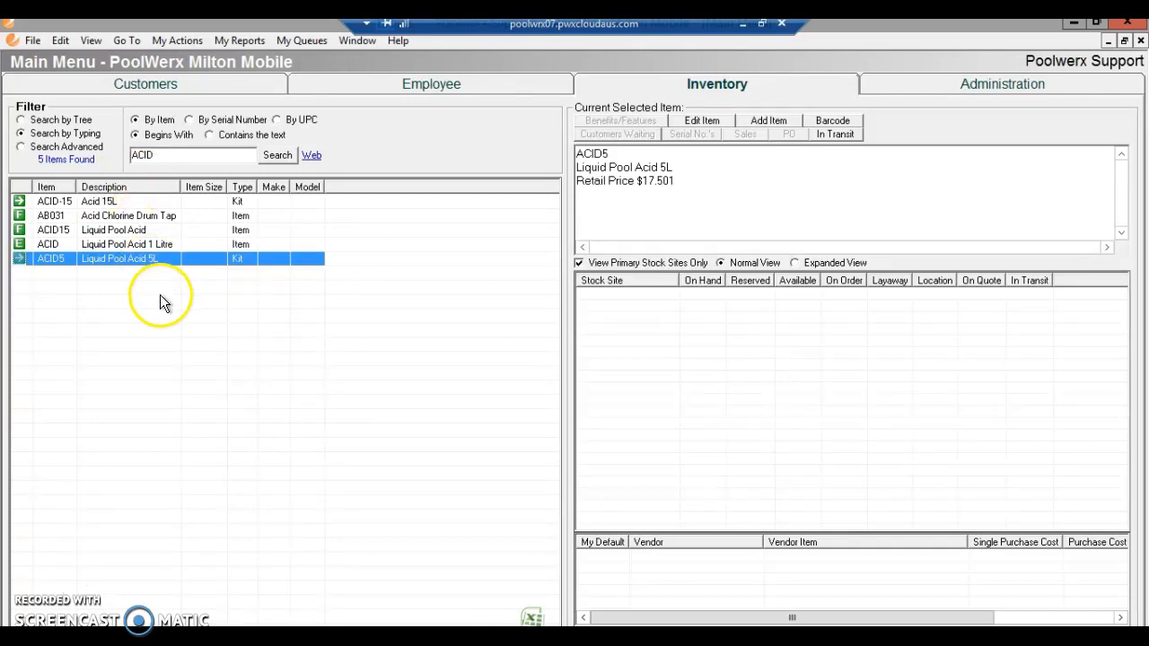